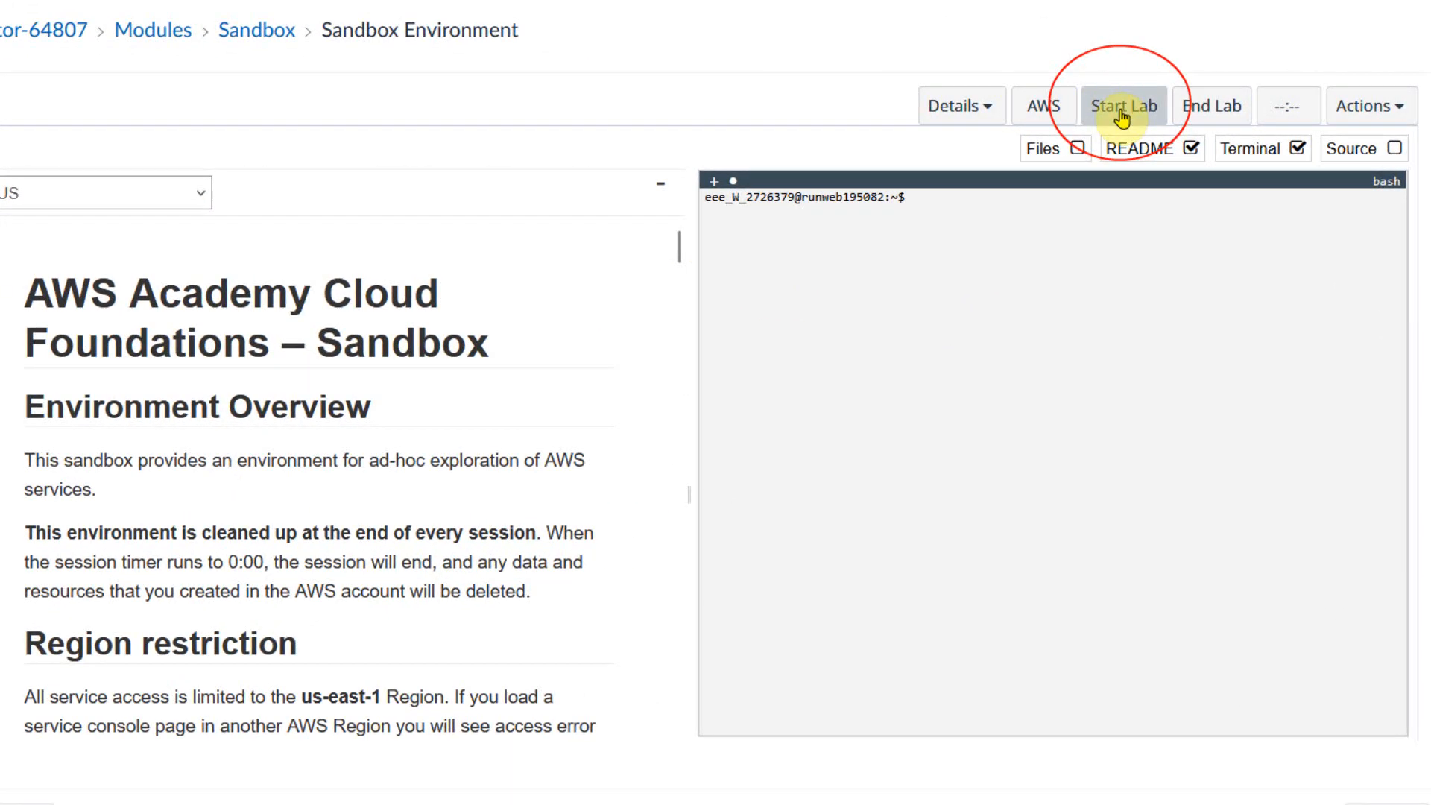
Start the sandbox lab session, dismiss its status window when the lab is ready, and open the AWS console.
click(1122, 114)
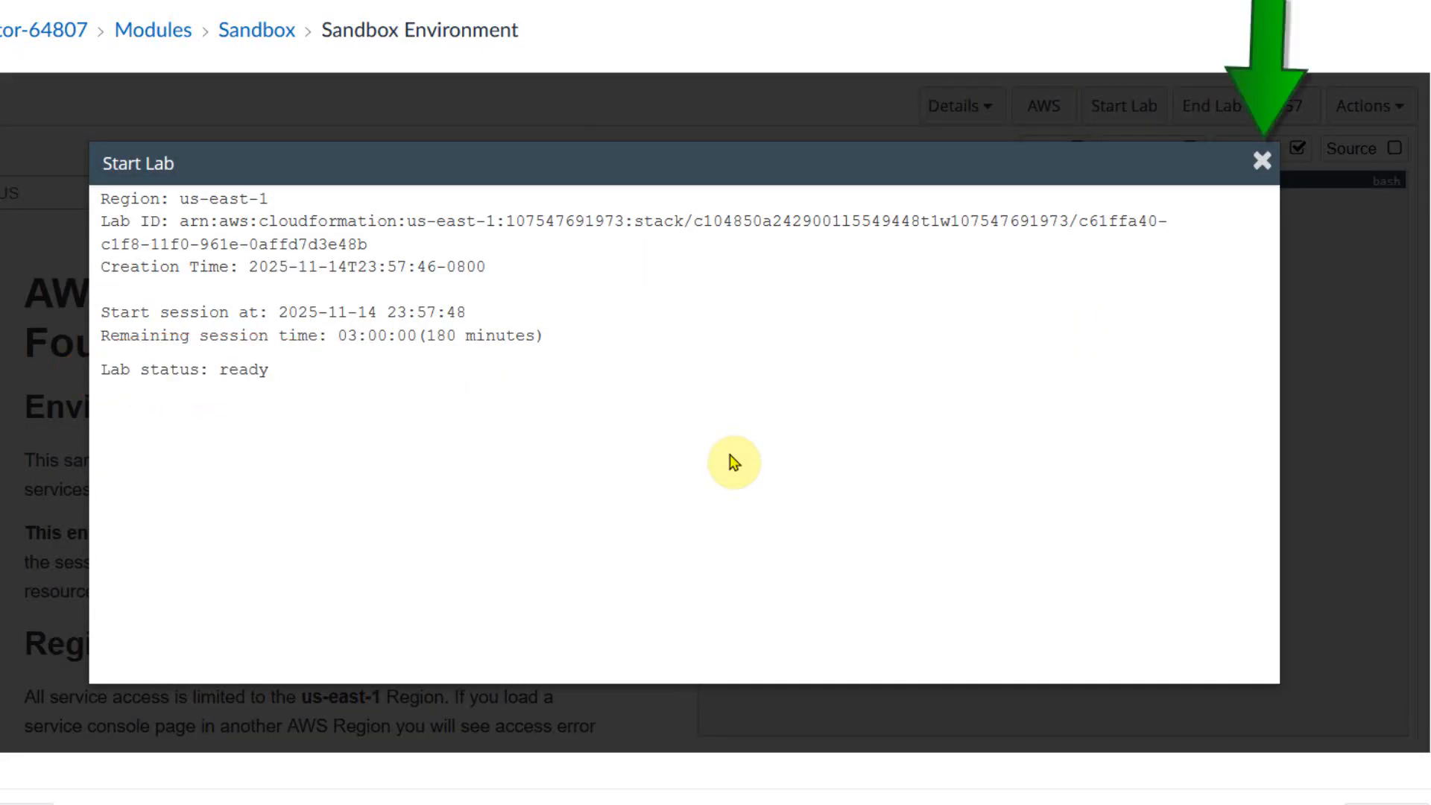
click(1261, 165)
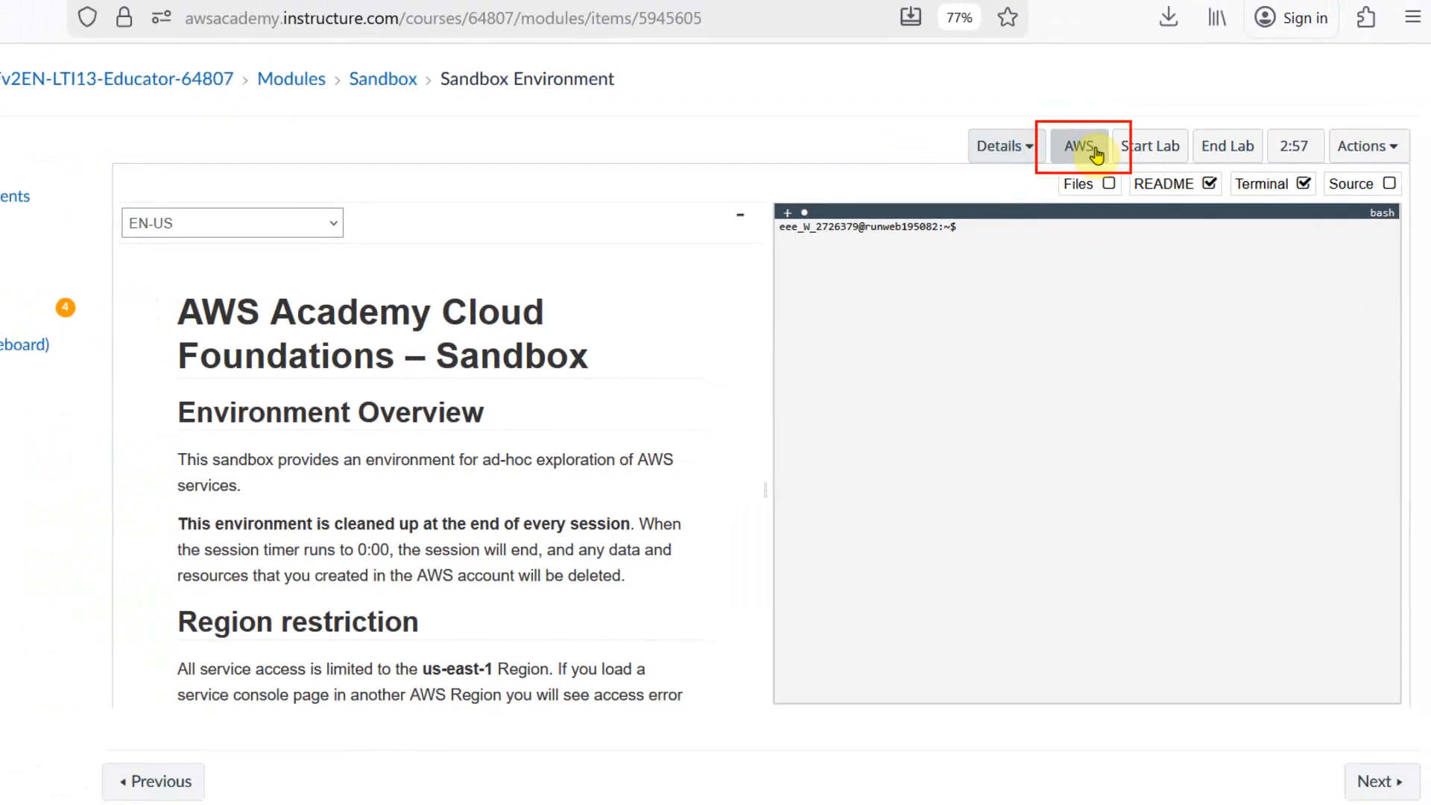
click(1074, 142)
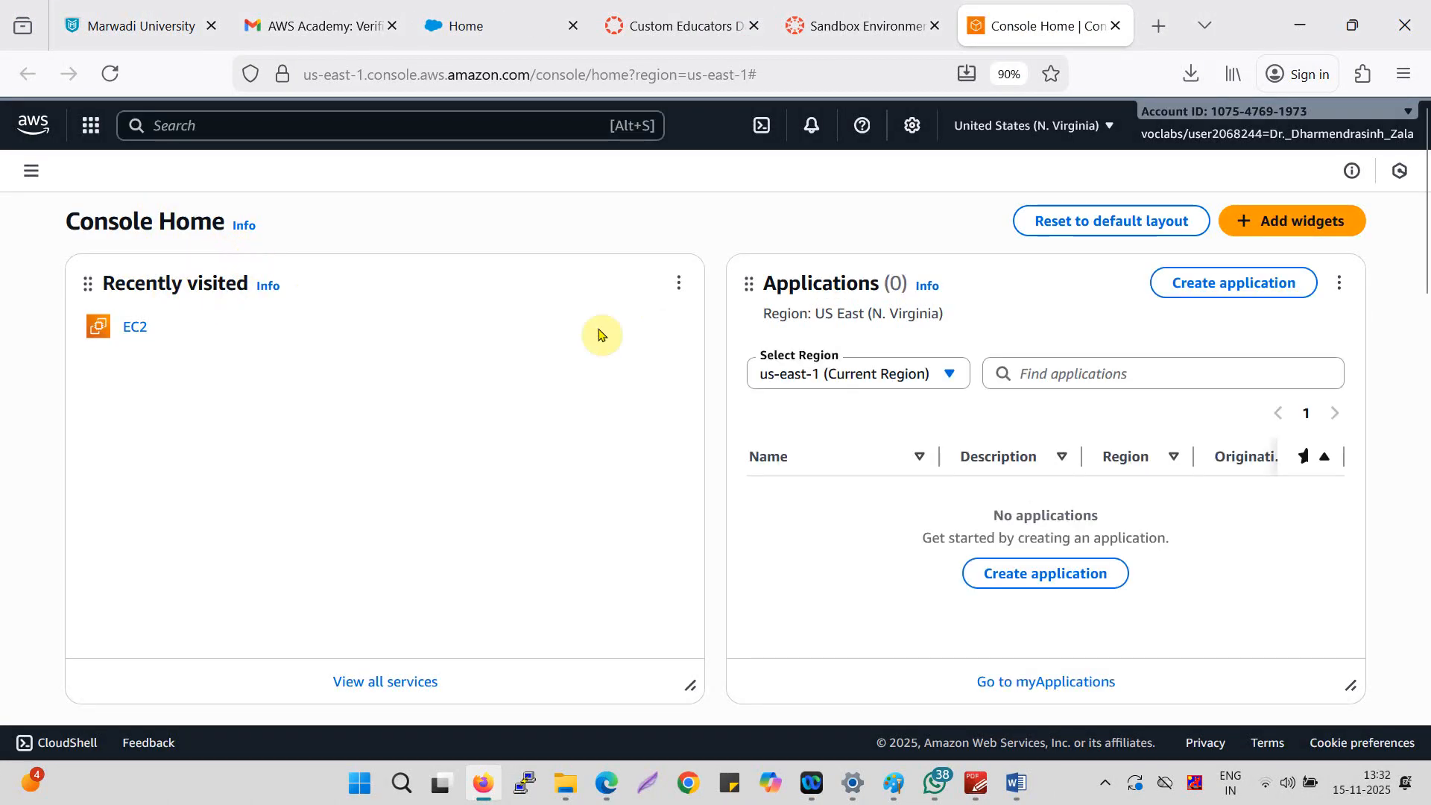
Select N. Virginia (us-east-1) as the AWS console region.
click(293, 134)
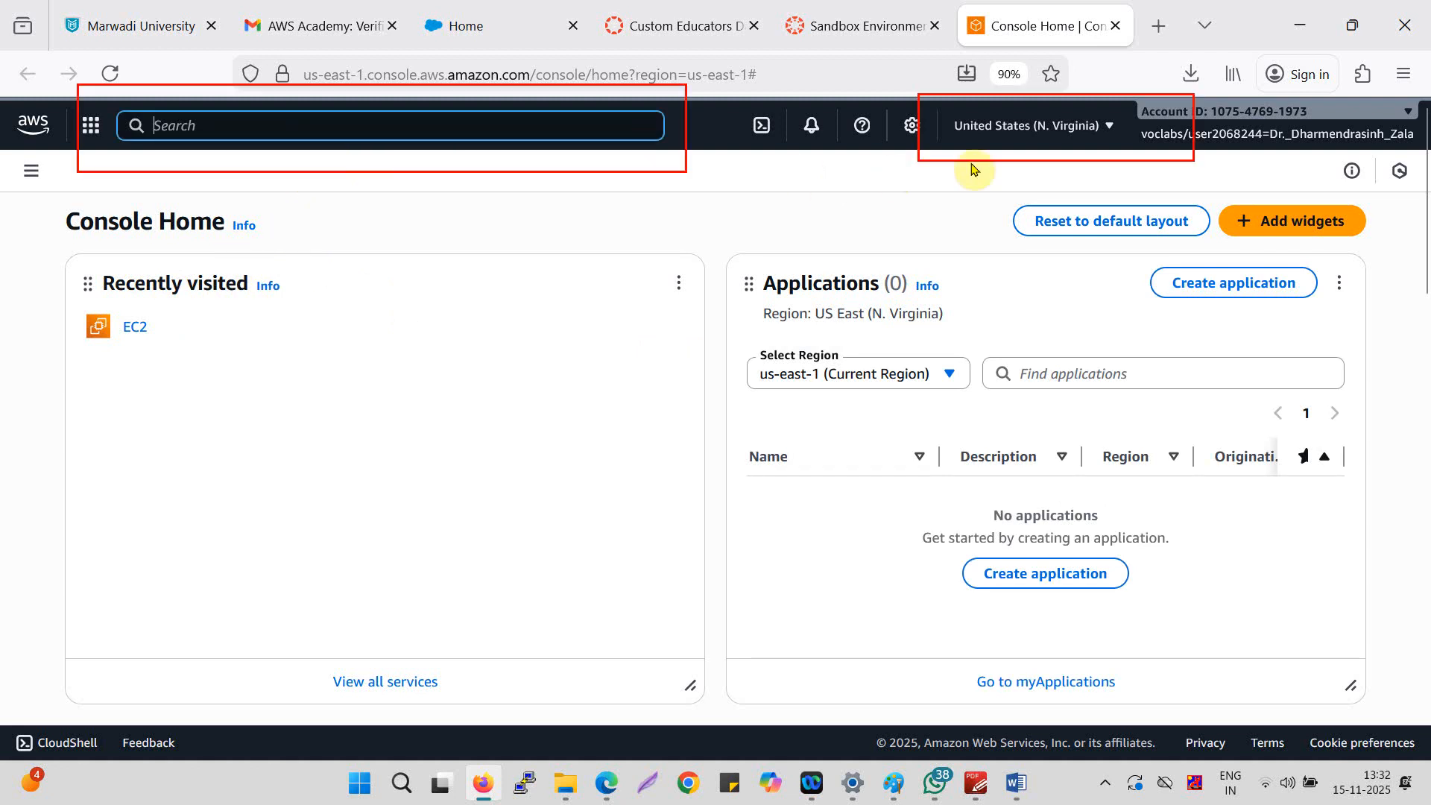
click(1110, 127)
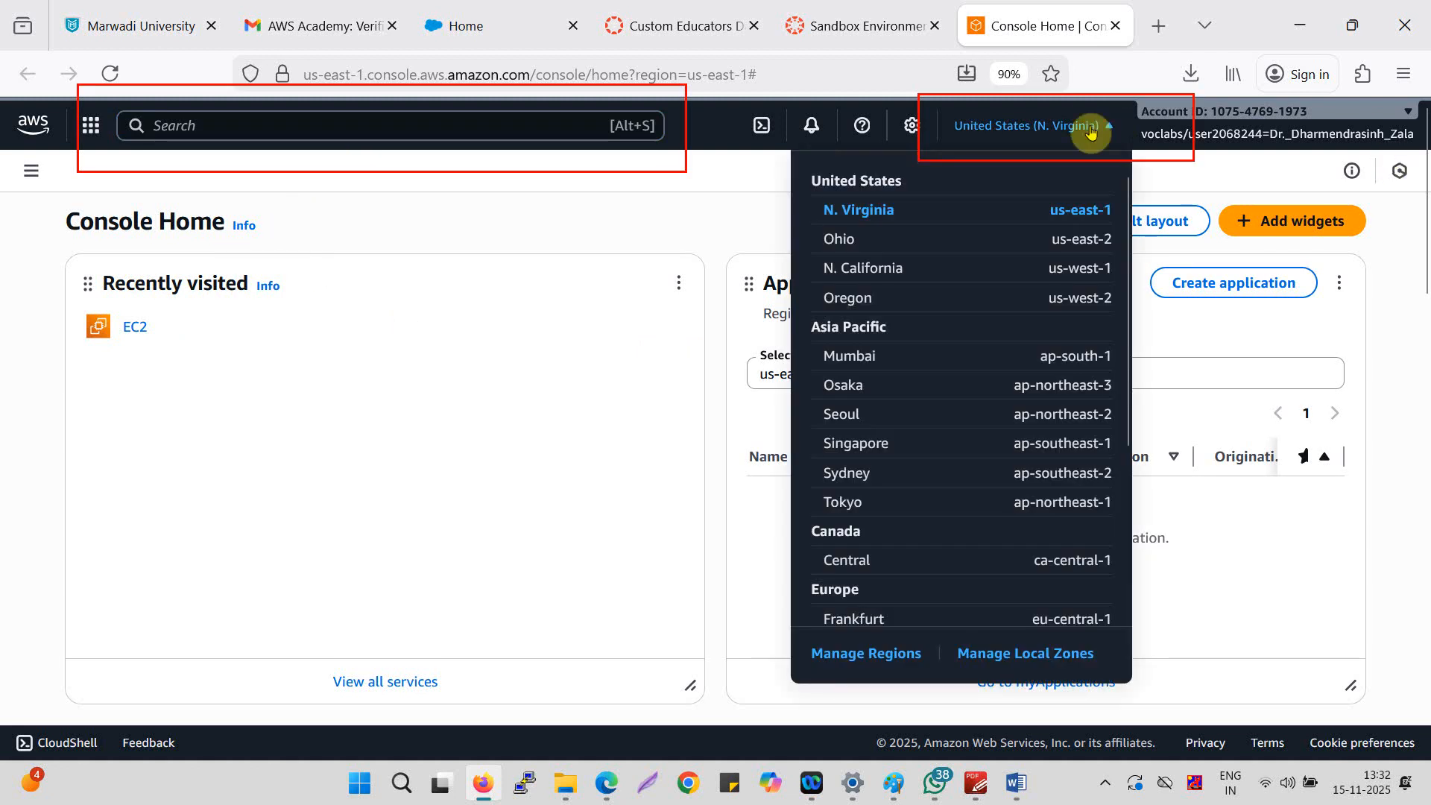
click(875, 213)
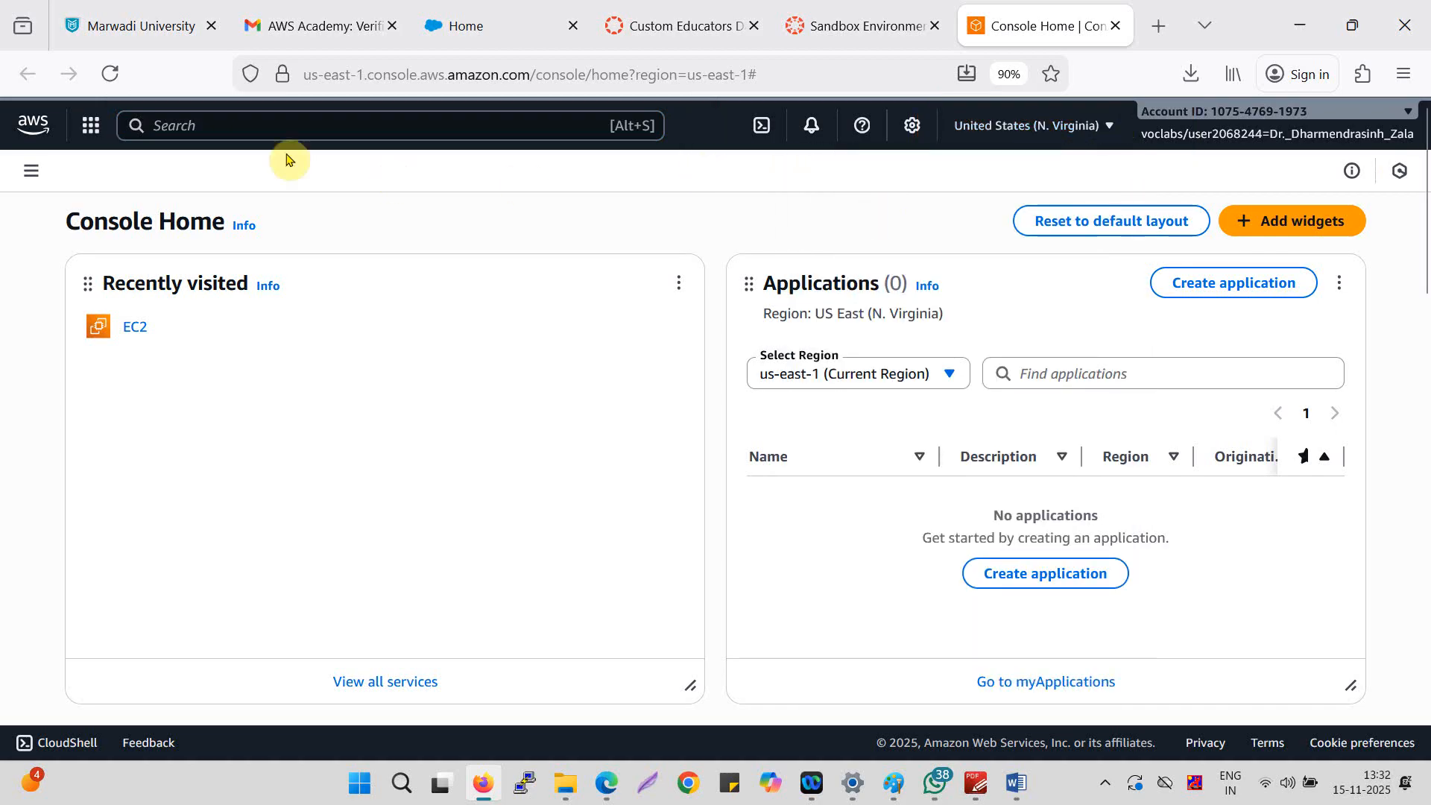
Search the AWS services for EC2 and open the EC2 dashboard.
click(214, 133)
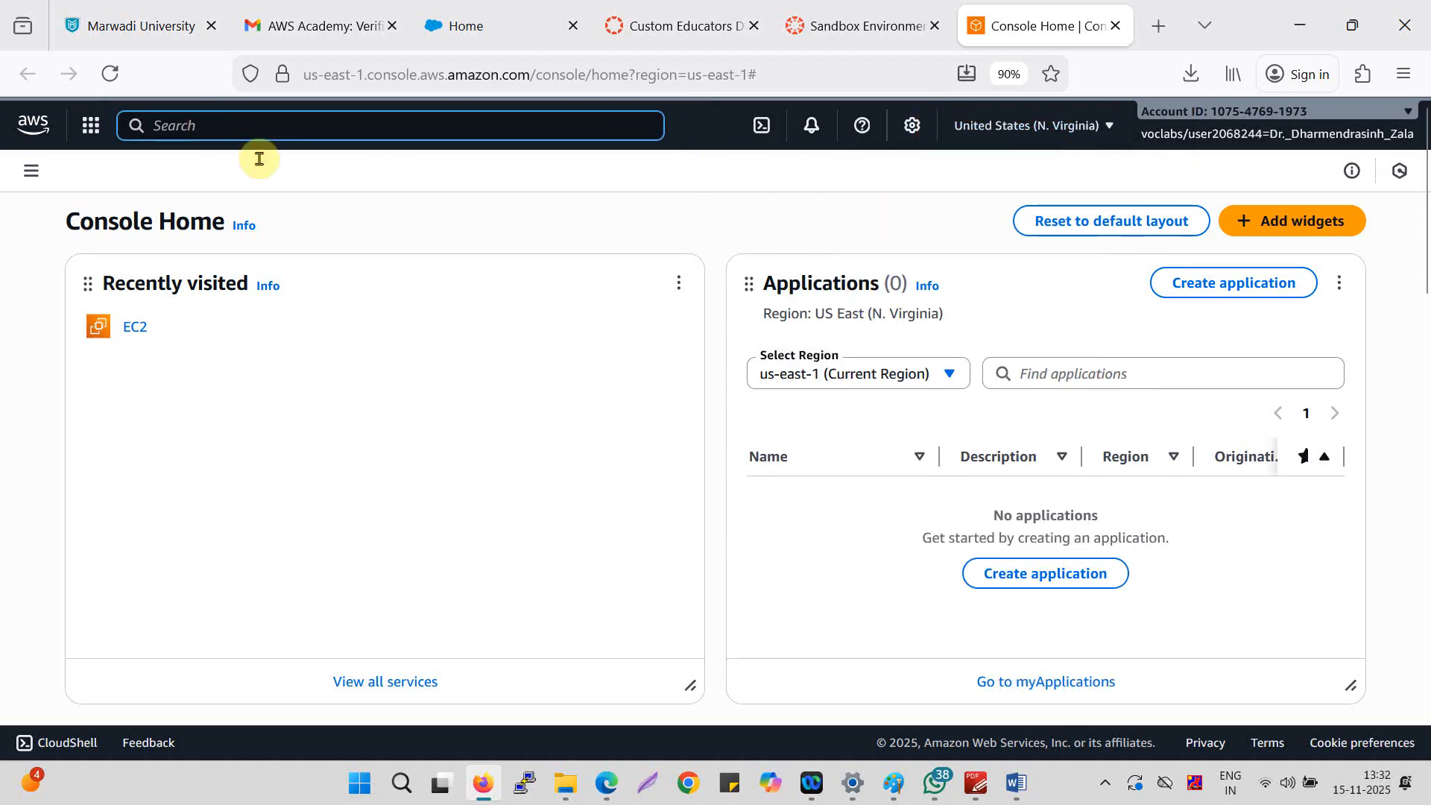
text(EC)
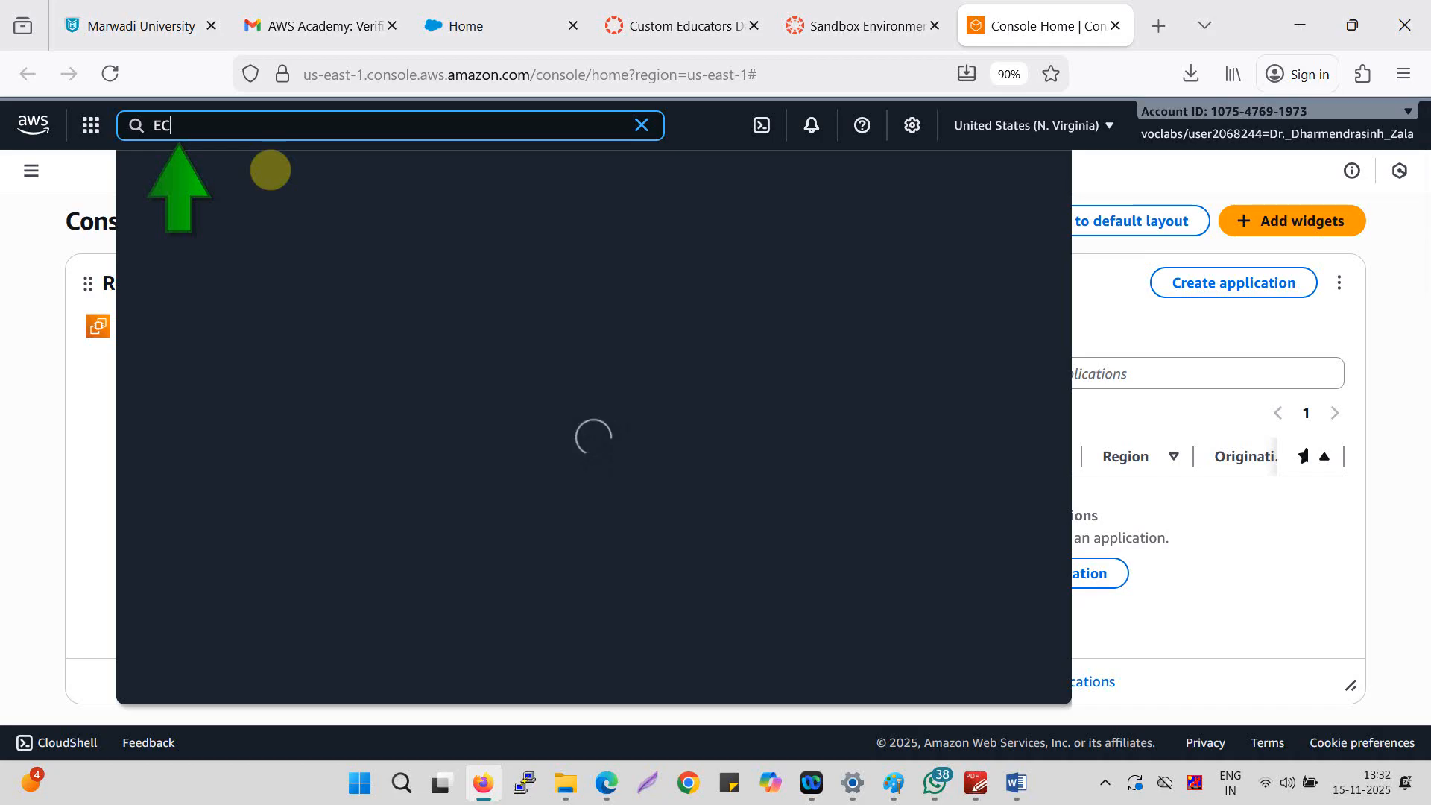
text(2)
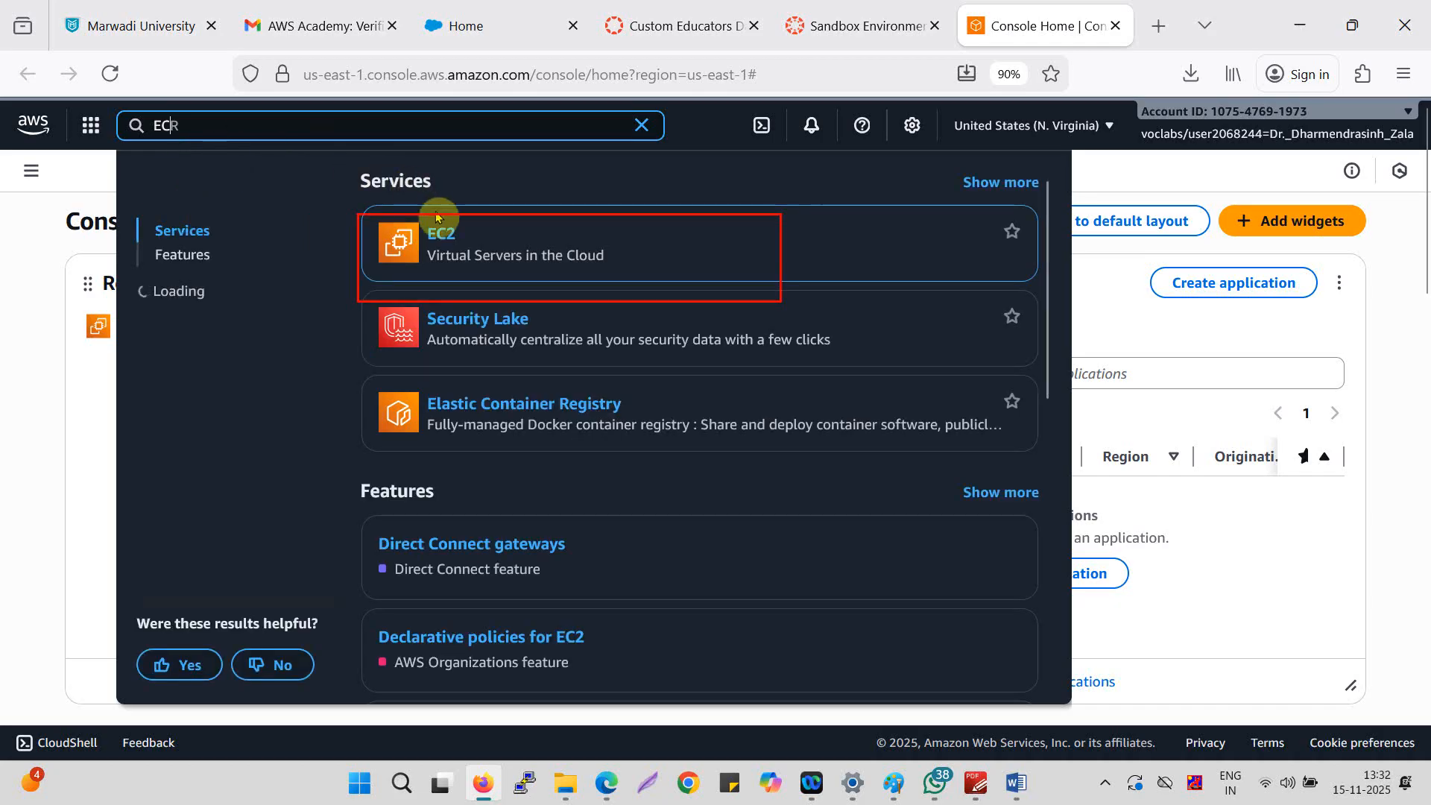
click(447, 236)
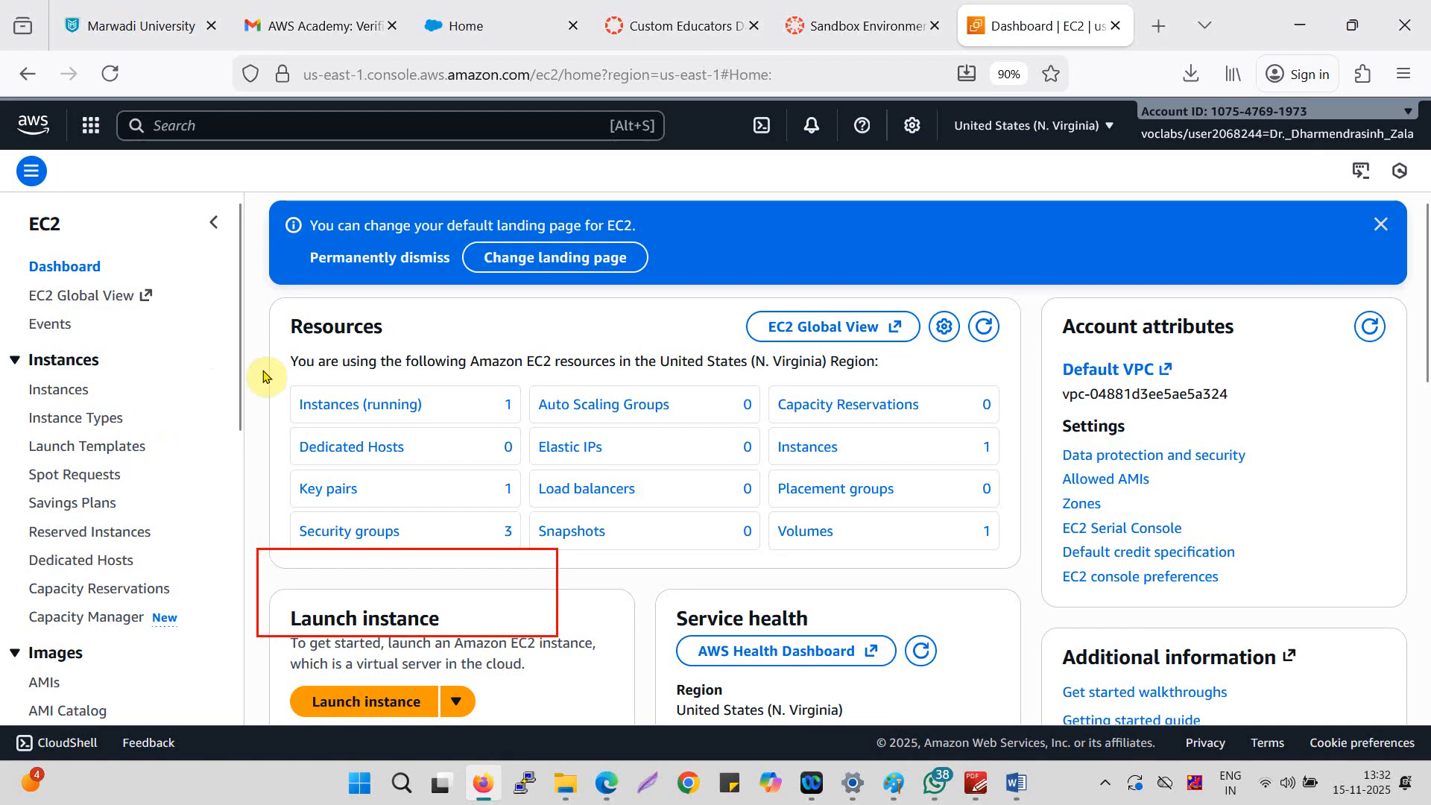
Go to the EC2 instances list and start launching a new instance.
scroll(262, 377, down, 2)
scroll(265, 375, down, 2)
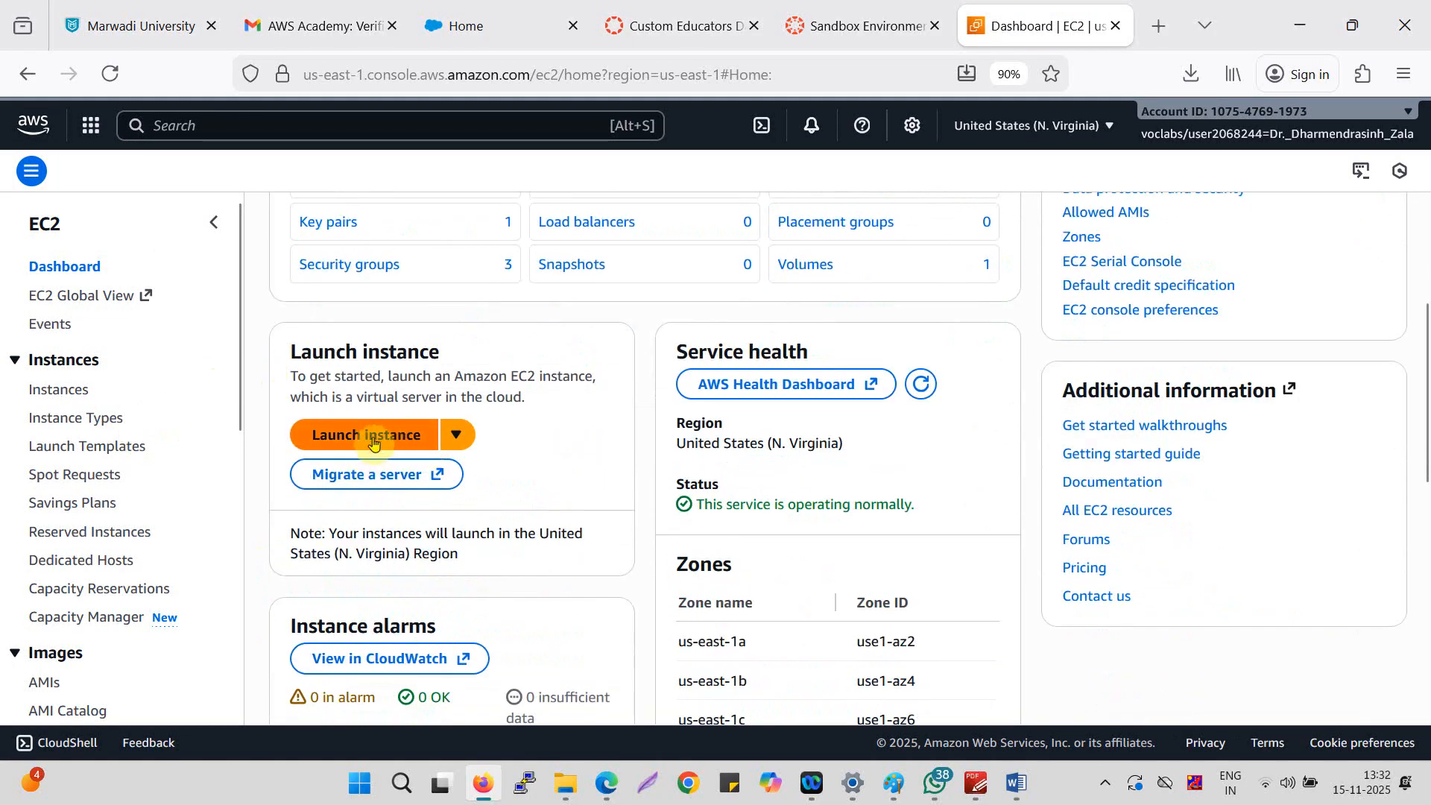
click(67, 397)
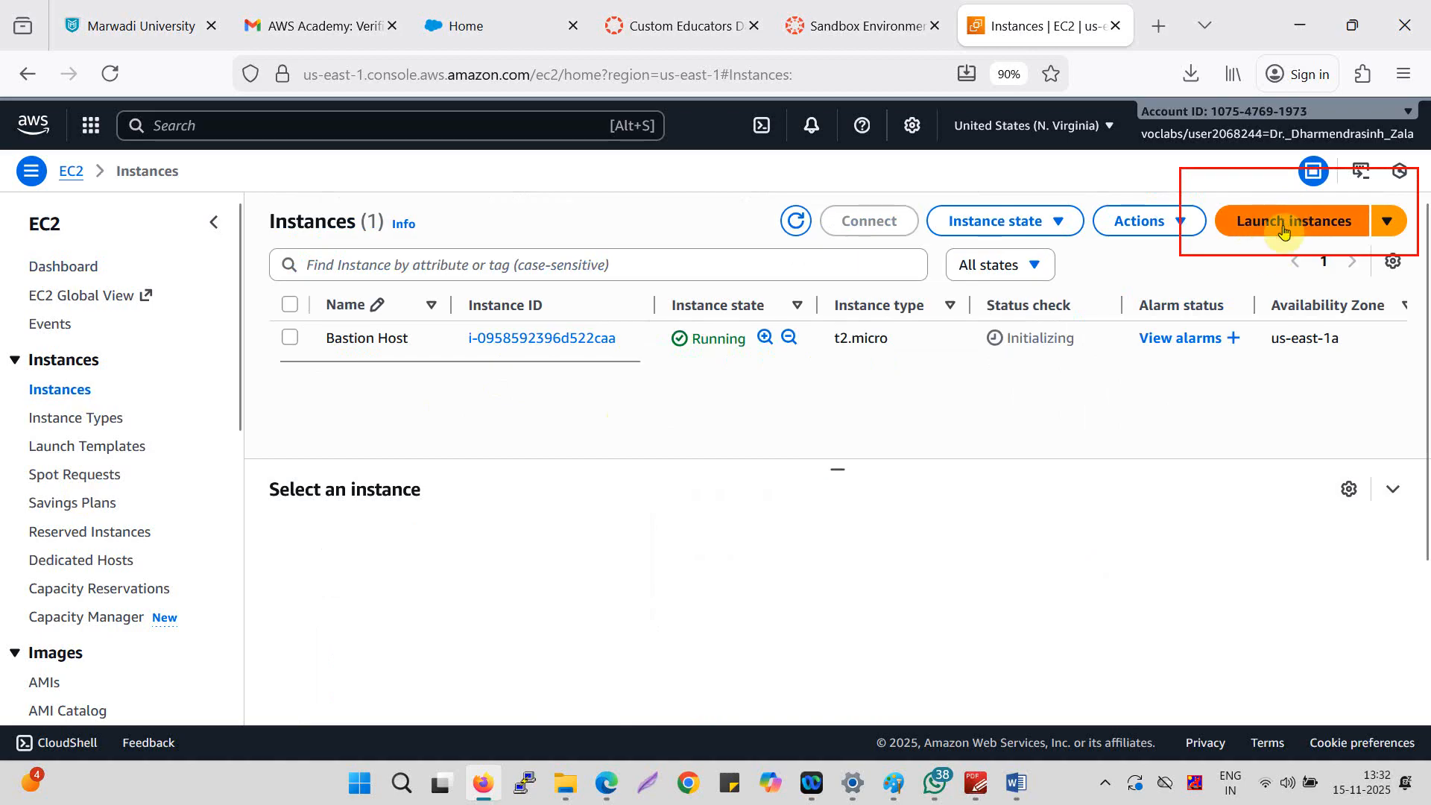
click(1283, 229)
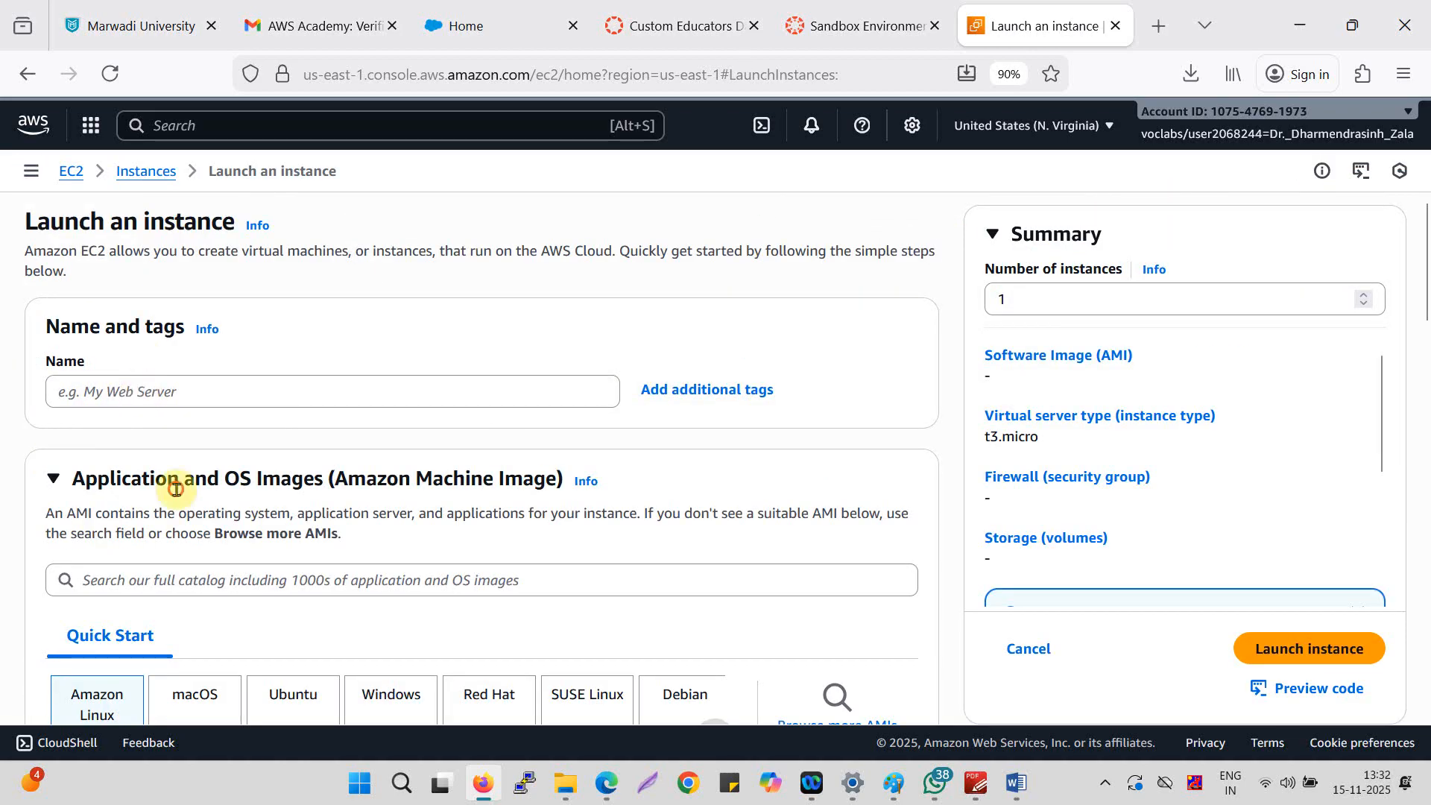
Name the new instance dd_windows and choose the Windows quick-start image, Microsoft Windows Server 2025 Base.
text(dd_windows)
scroll(188, 498, down, 3)
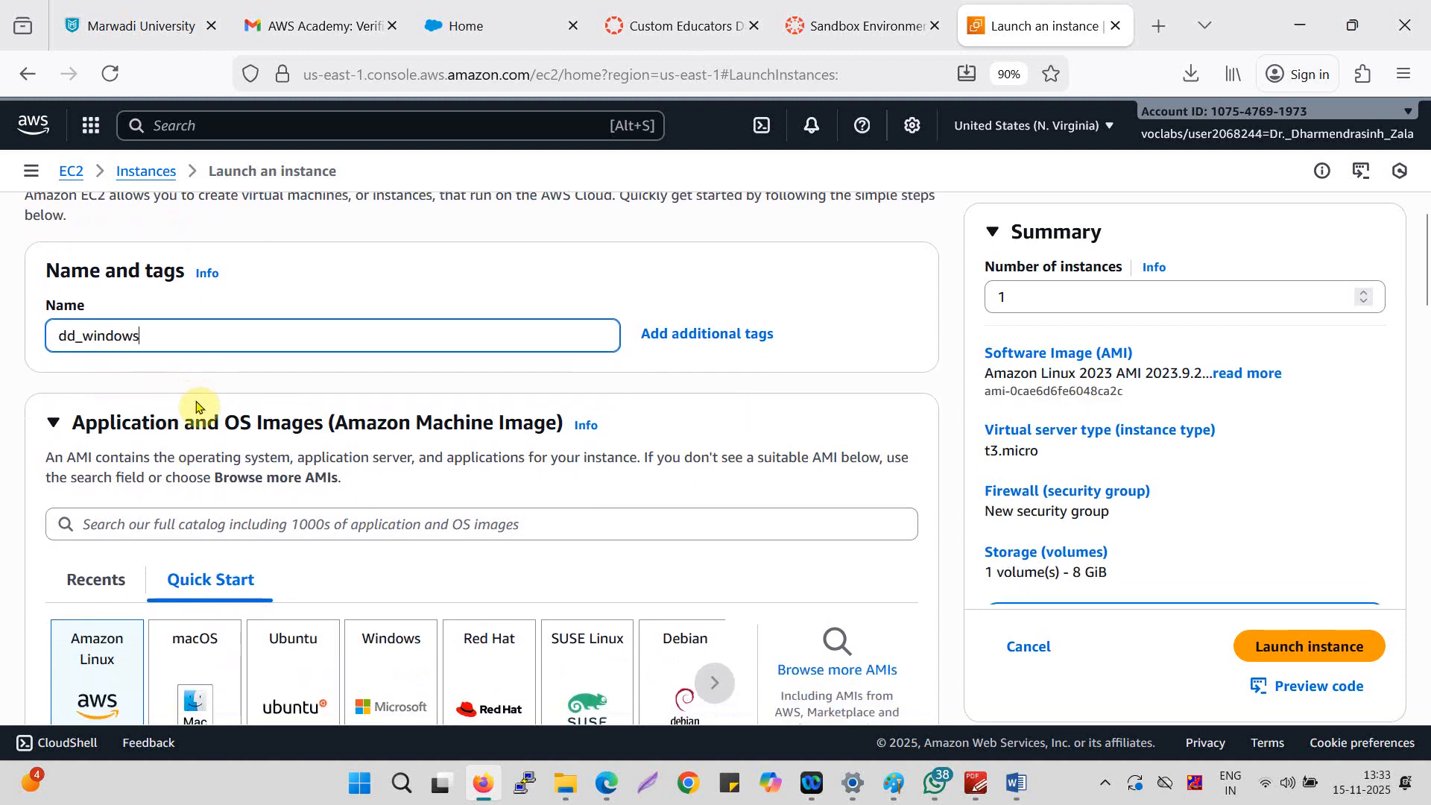
scroll(179, 384, down, 1)
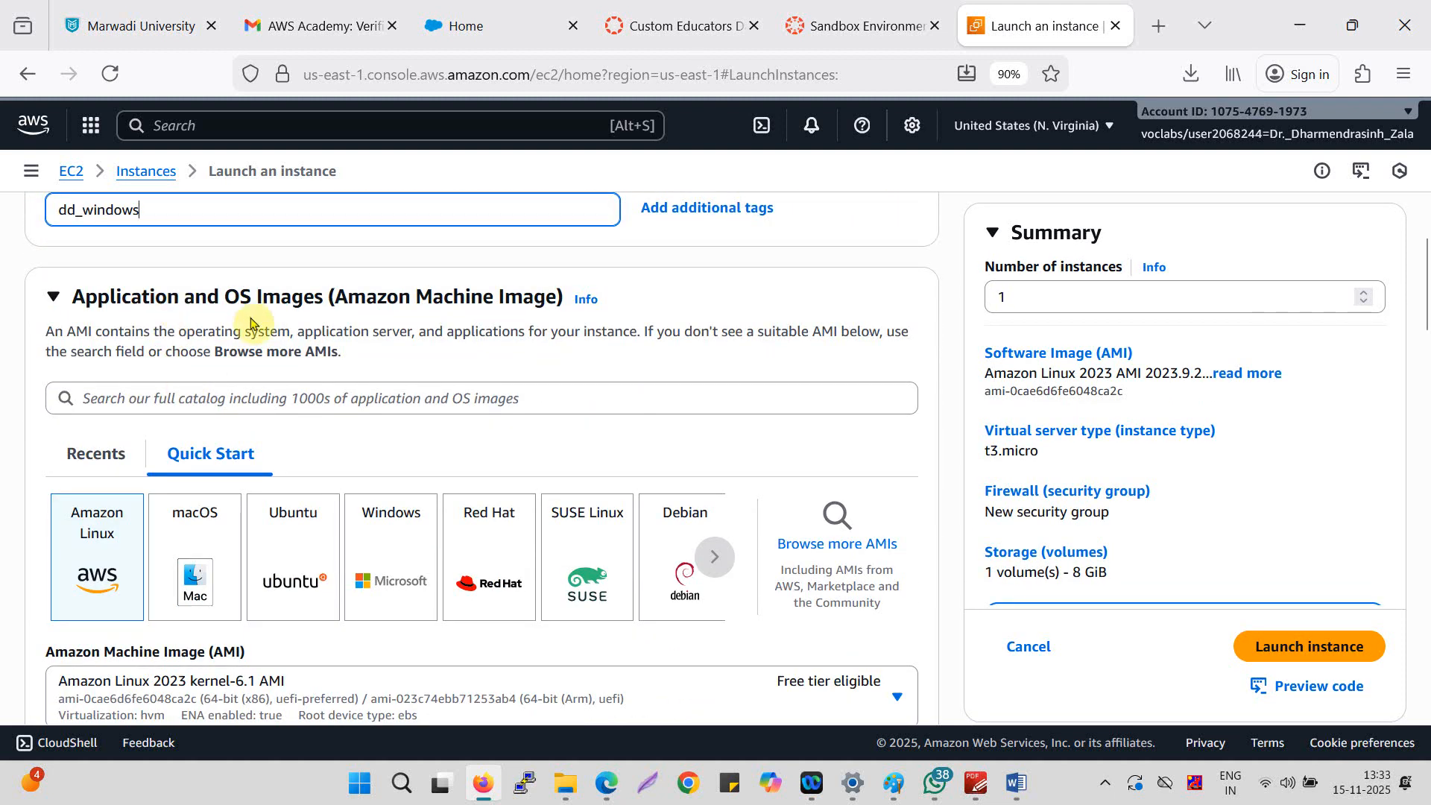
scroll(293, 328, down, 2)
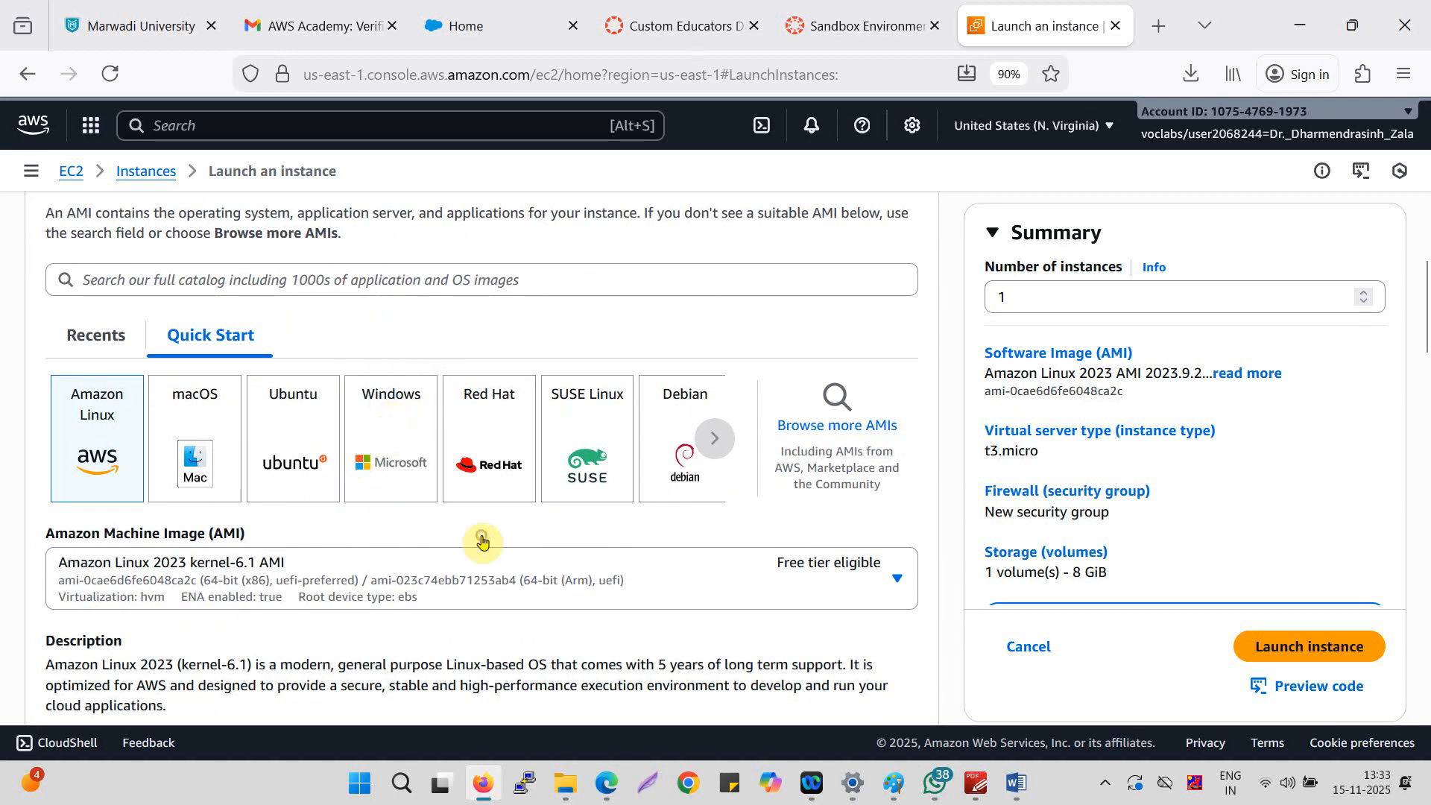
scroll(481, 540, down, 2)
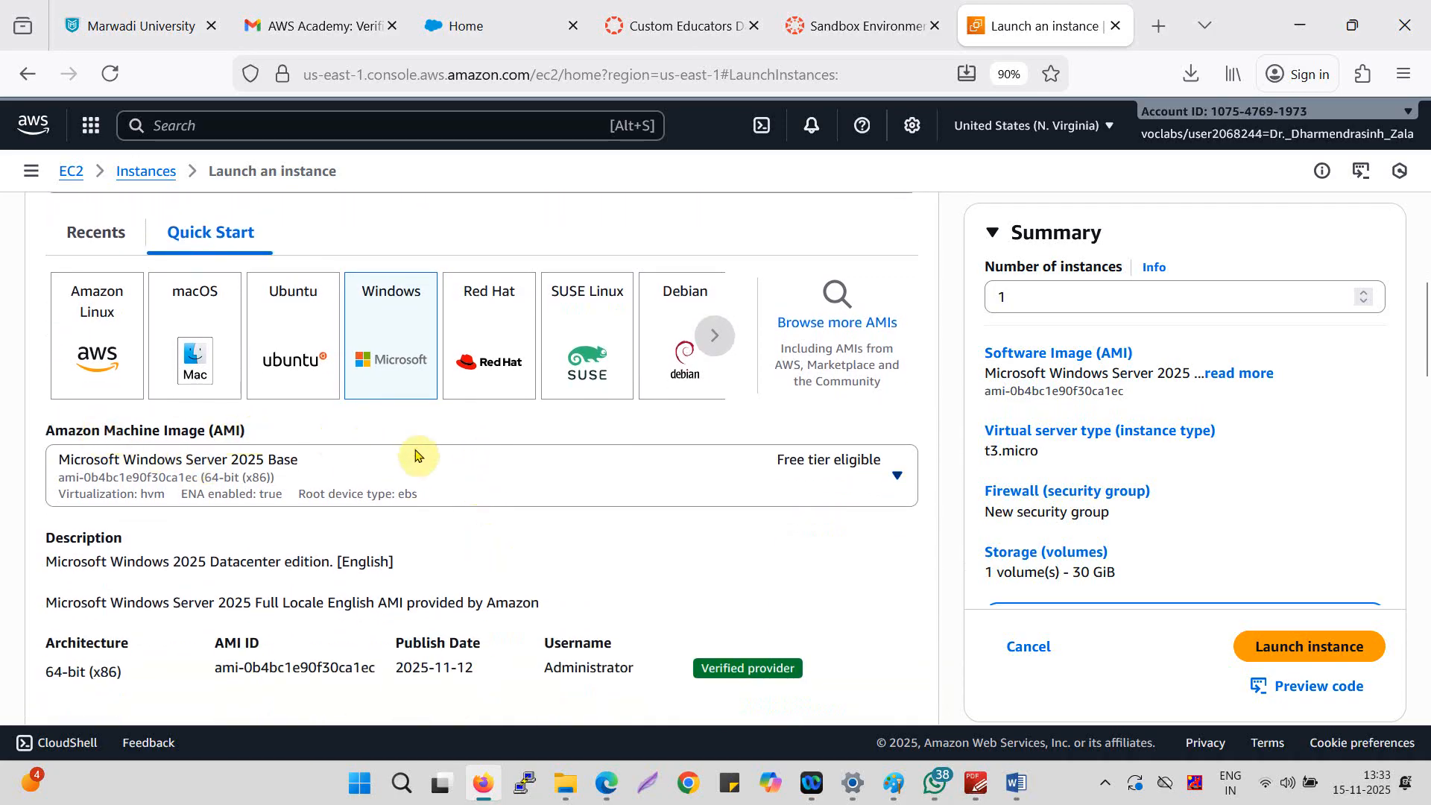
scroll(517, 460, down, 1)
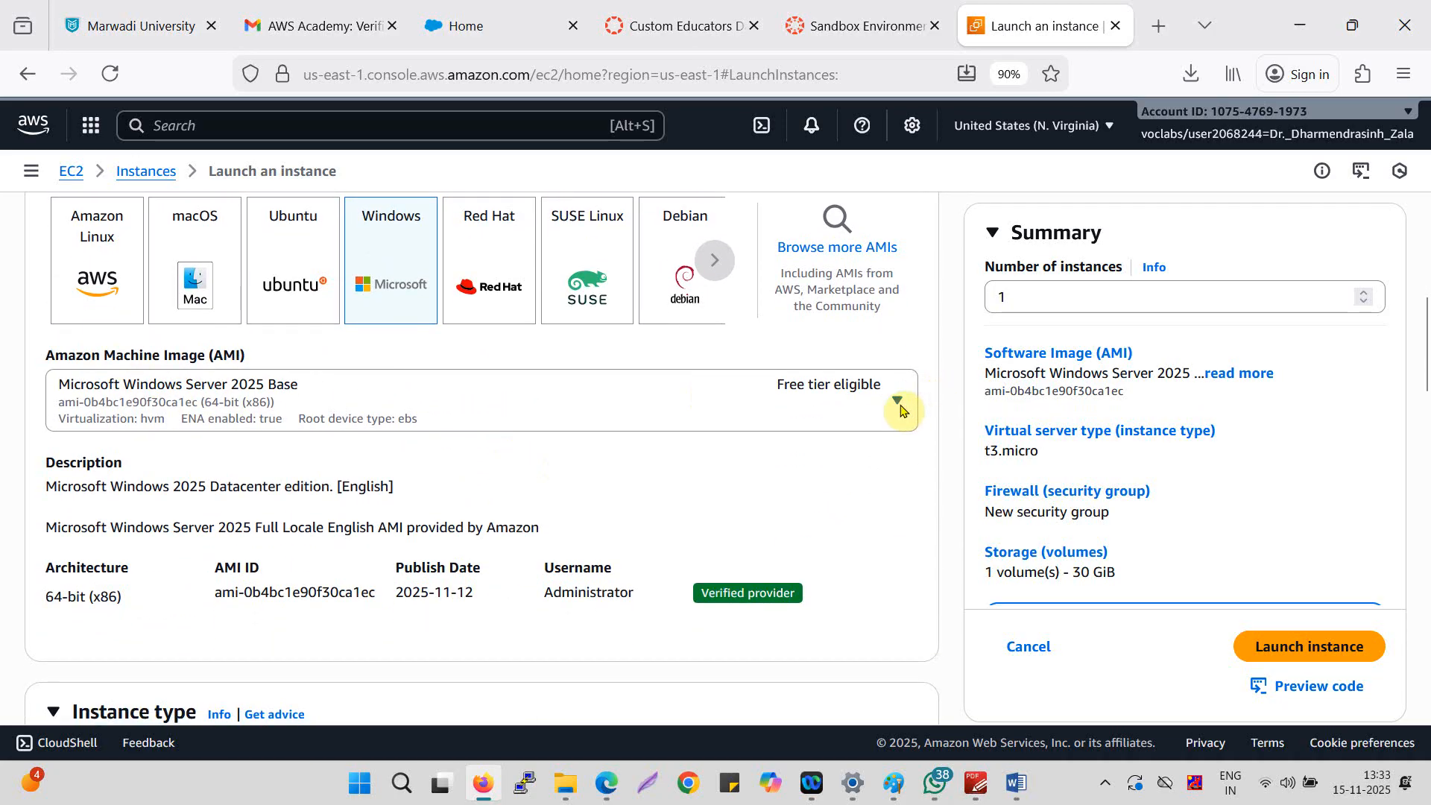
Create a new RSA key pair named dd_windows in .pem format for logging in to the instance.
scroll(699, 513, down, 3)
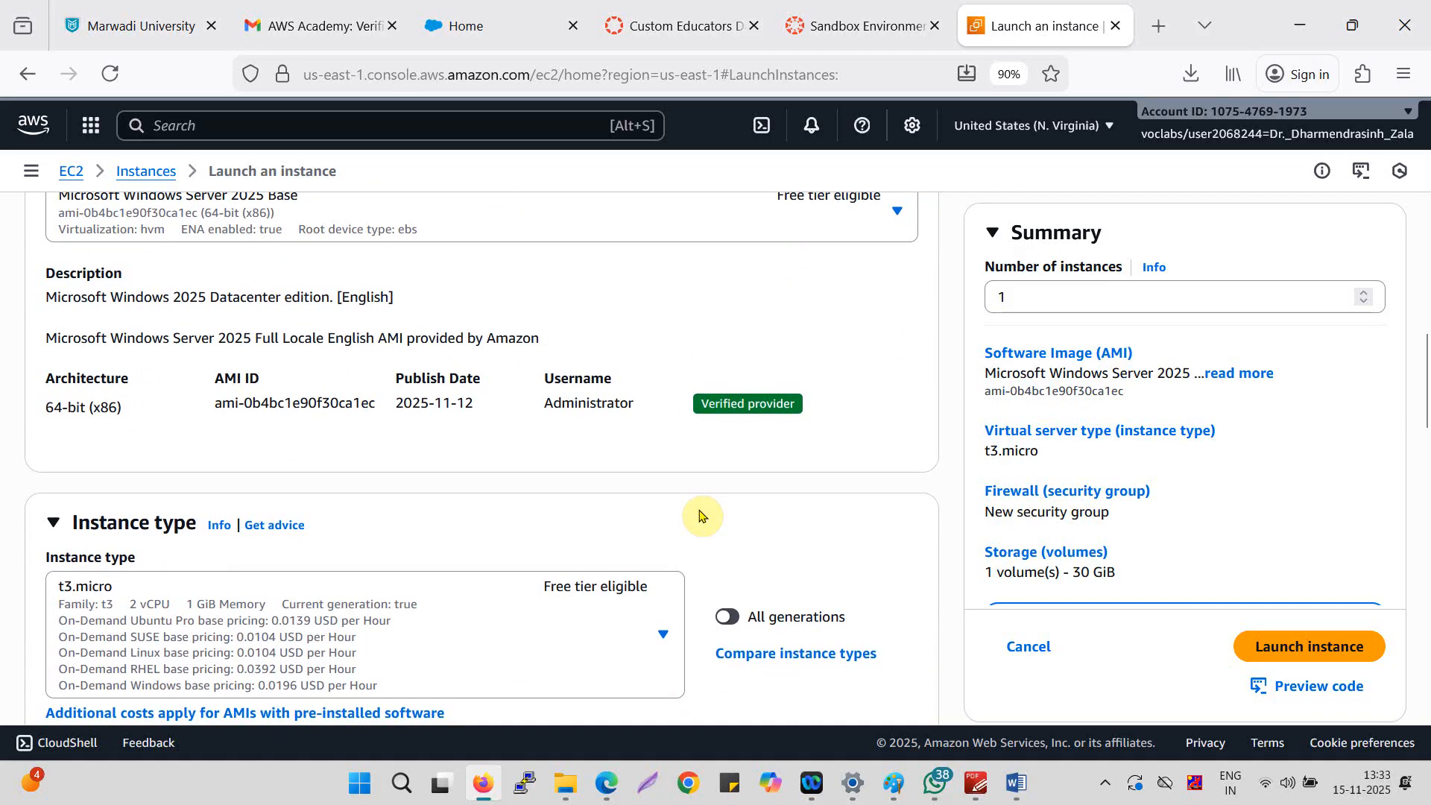
scroll(701, 516, down, 2)
scroll(326, 544, down, 3)
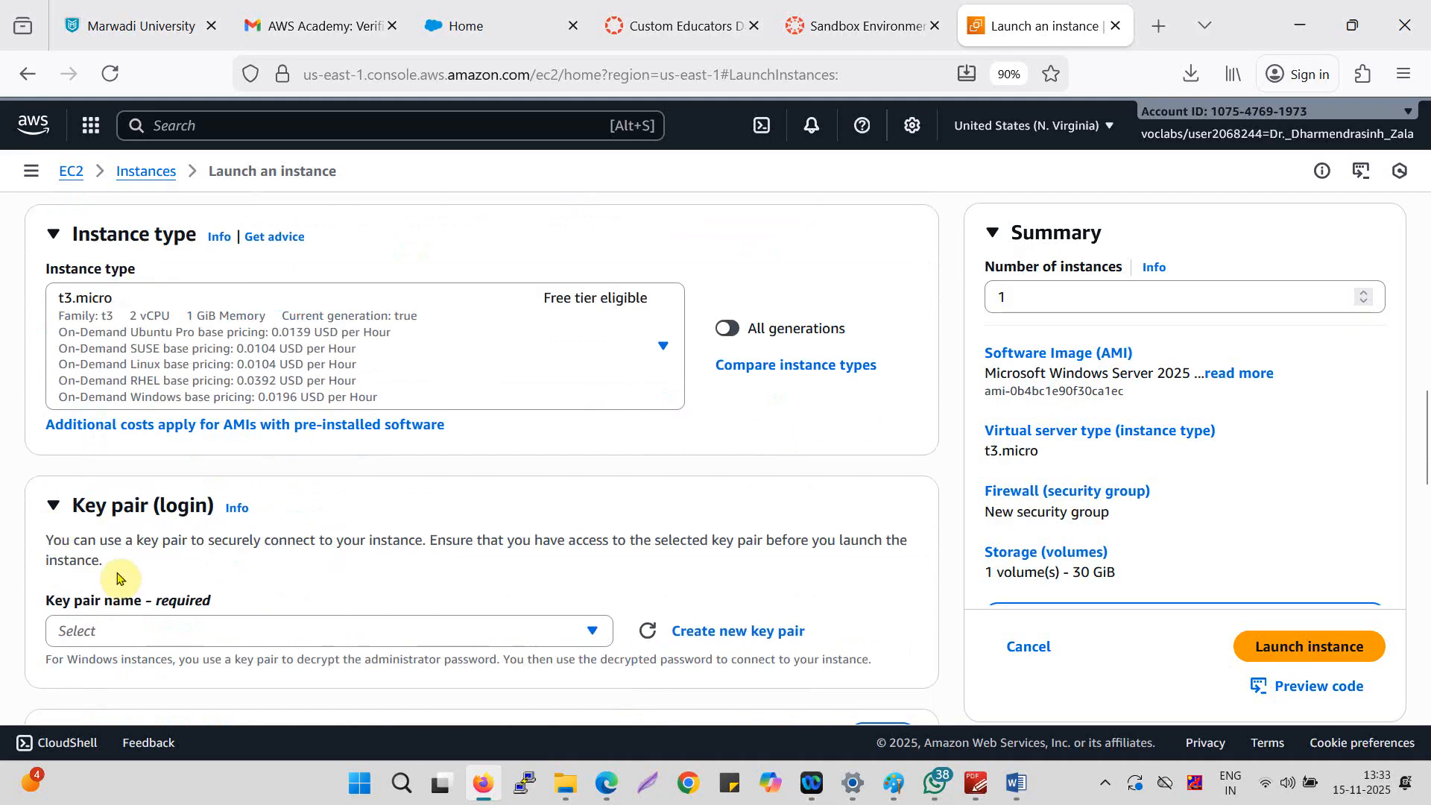
scroll(149, 559, down, 2)
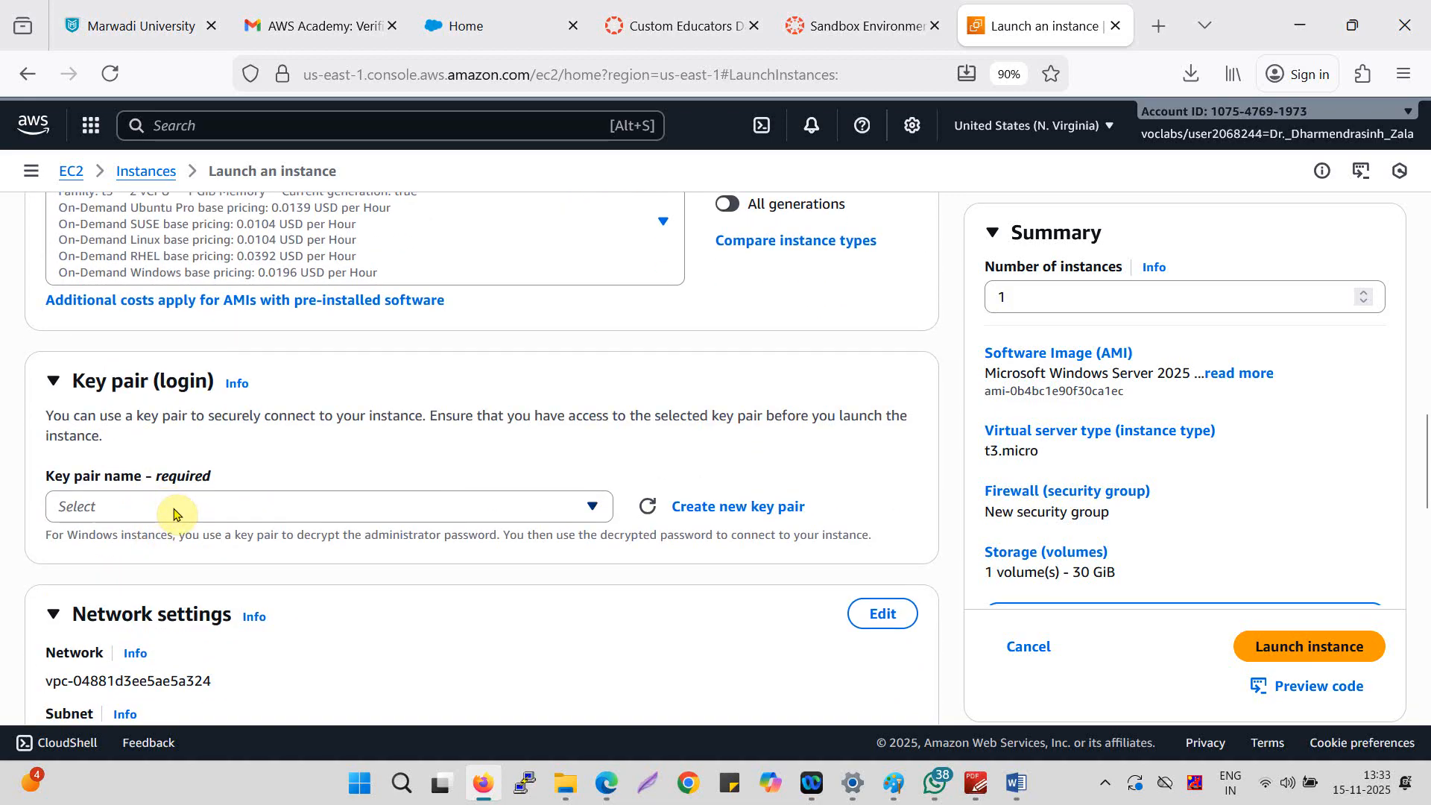
click(173, 514)
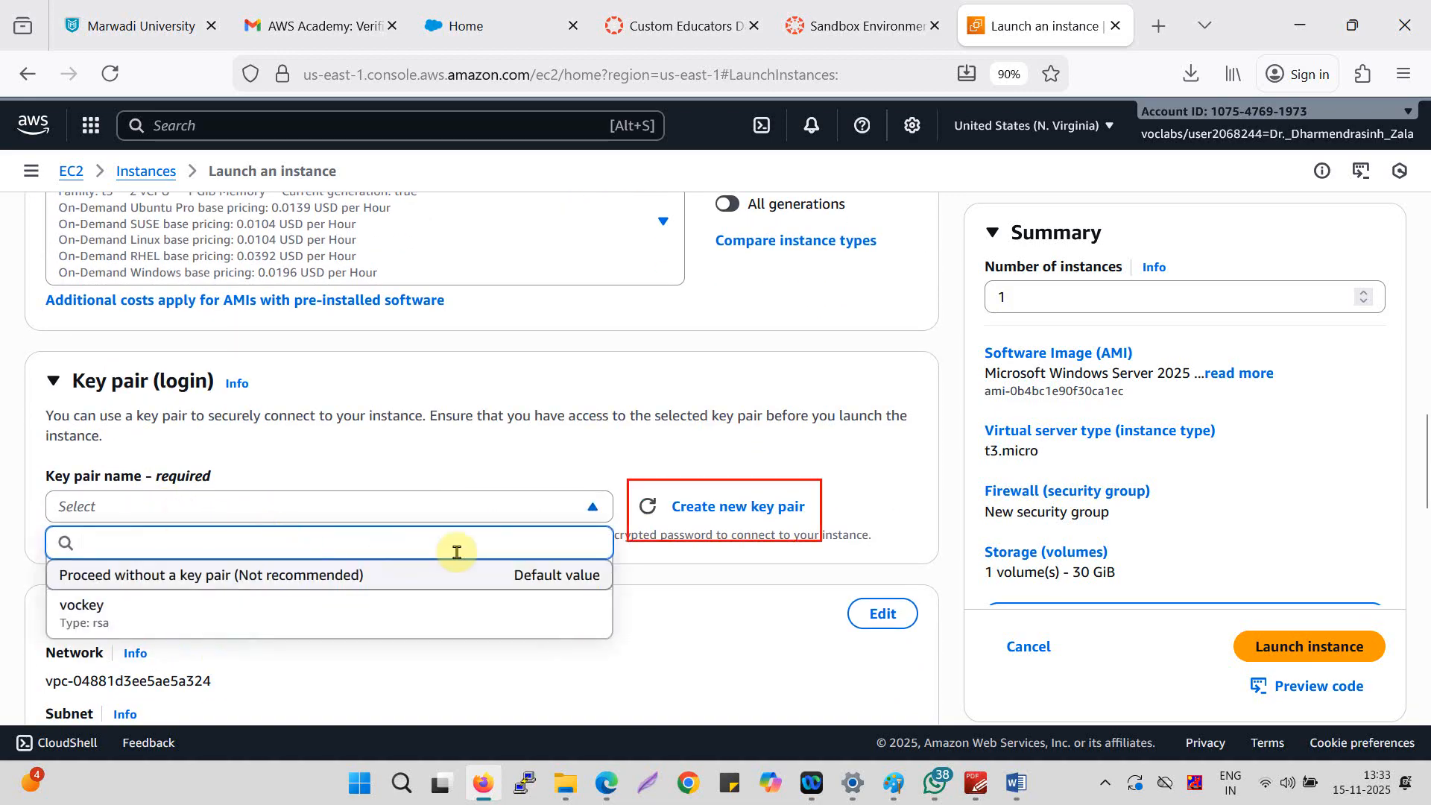
click(914, 555)
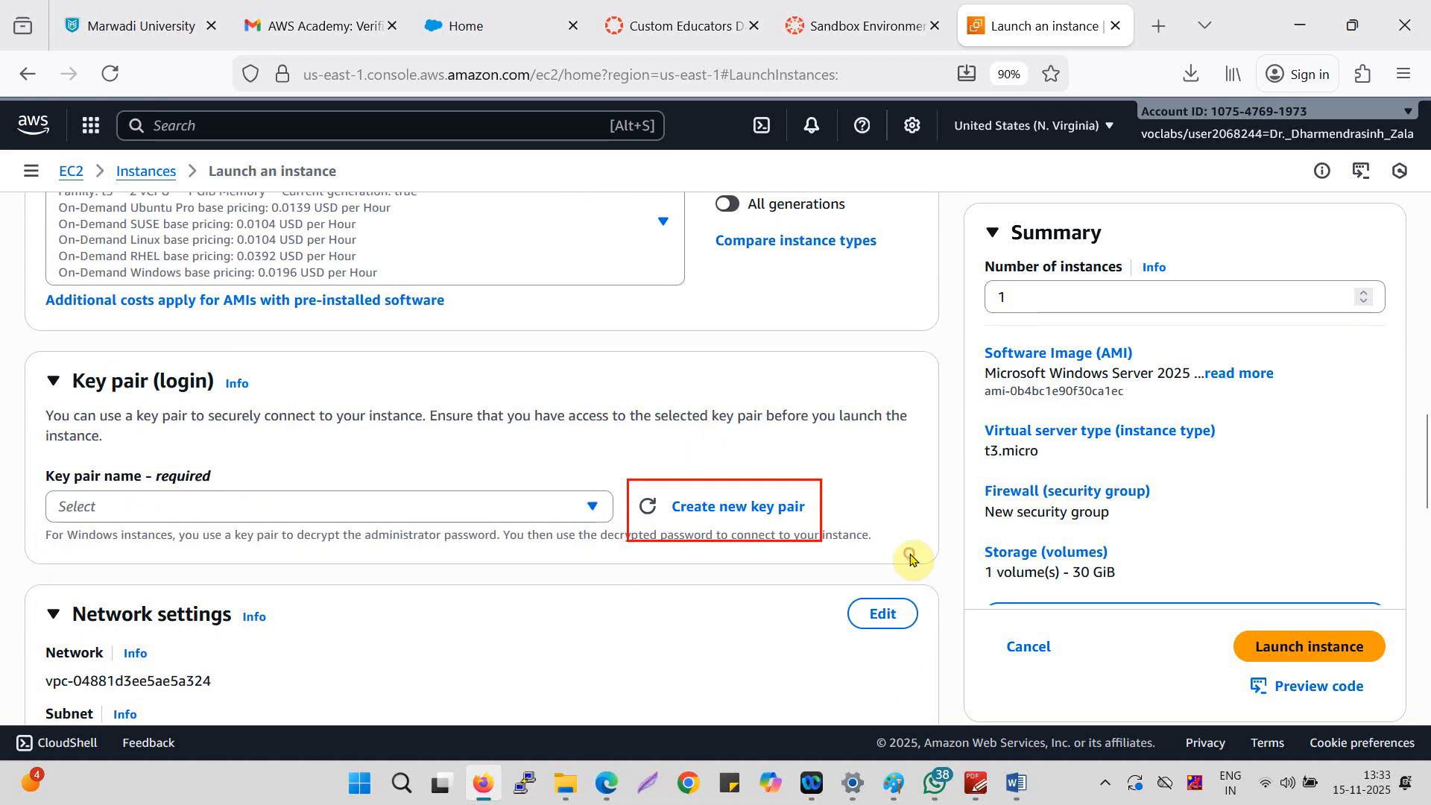
click(743, 518)
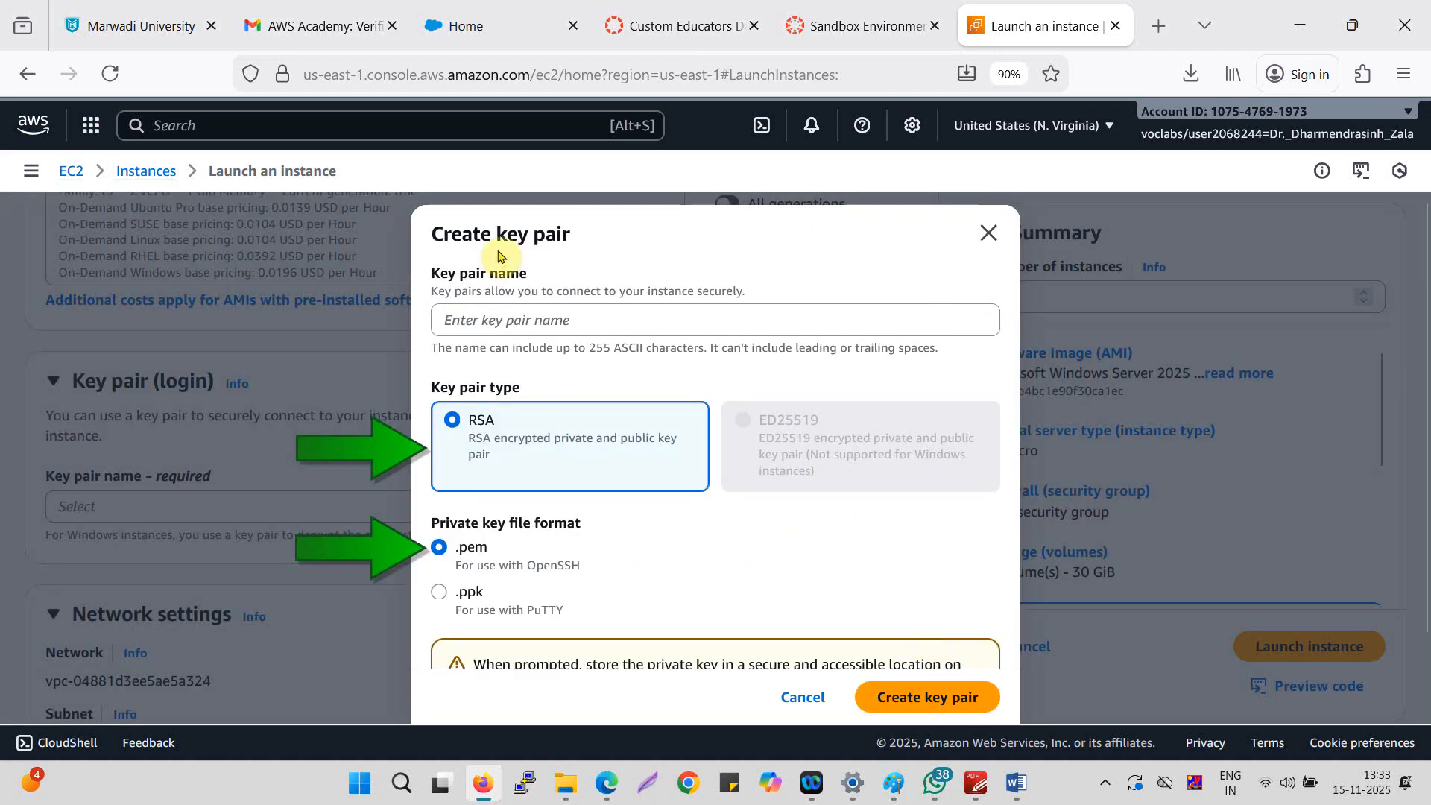
click(527, 318)
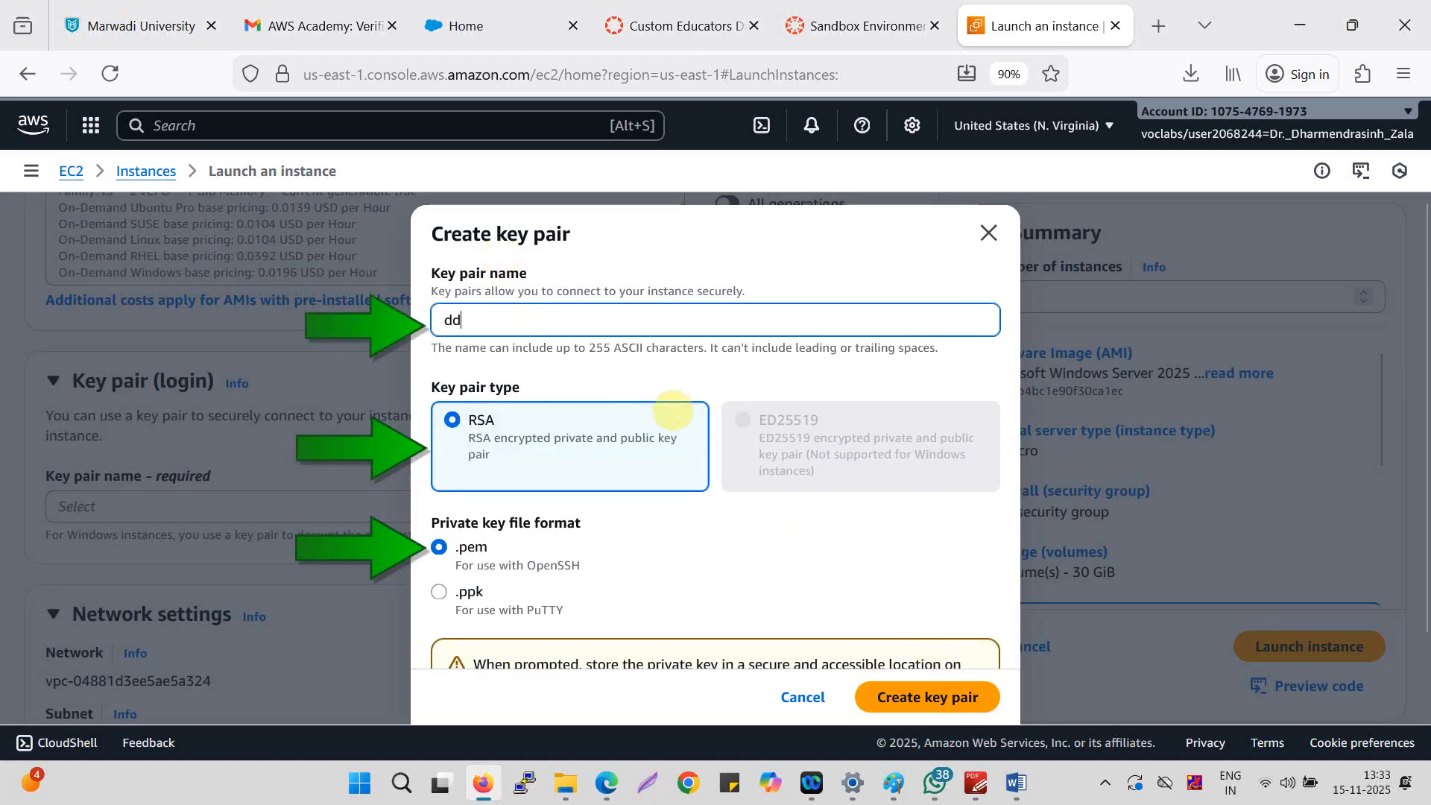
text(dd_windows)
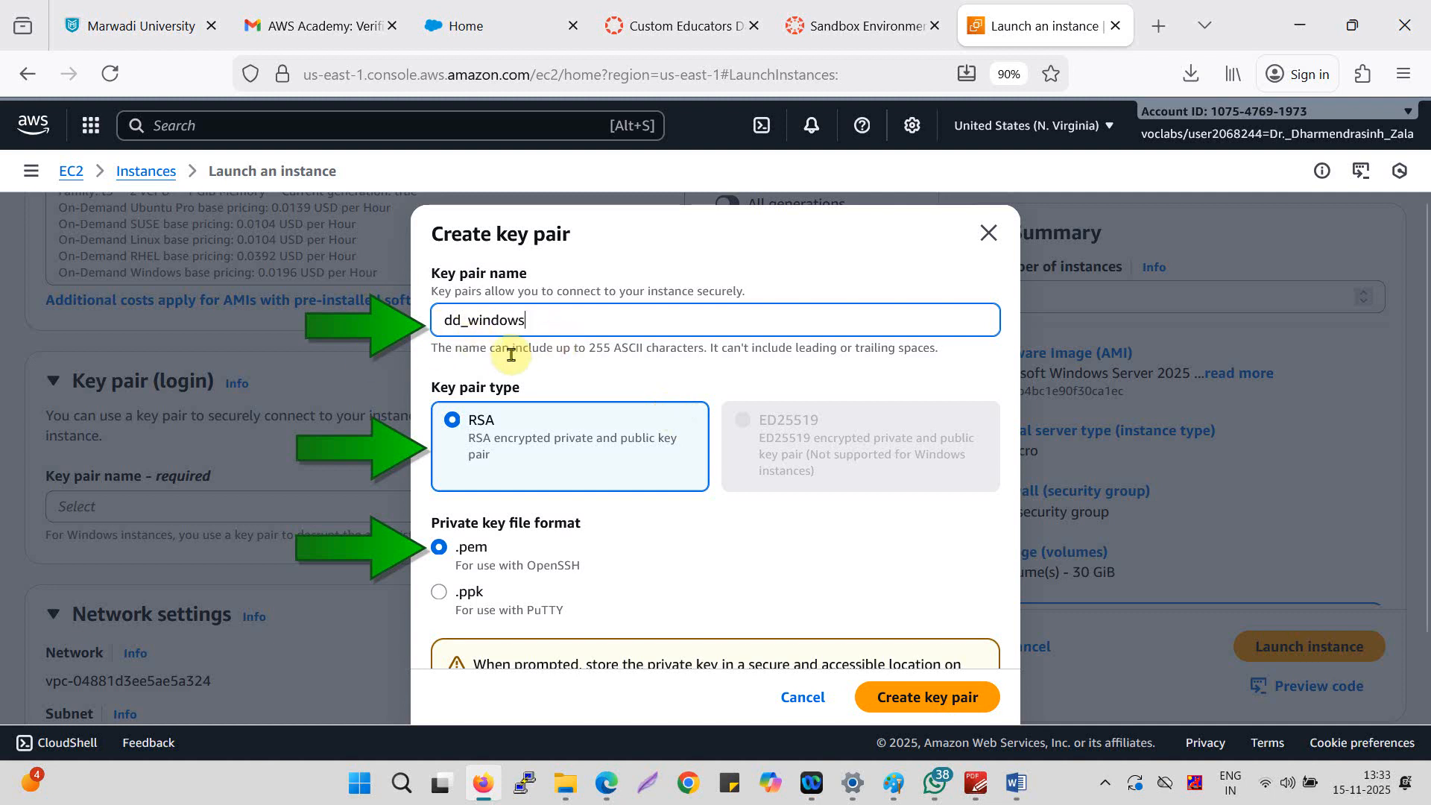
scroll(784, 455, down, 2)
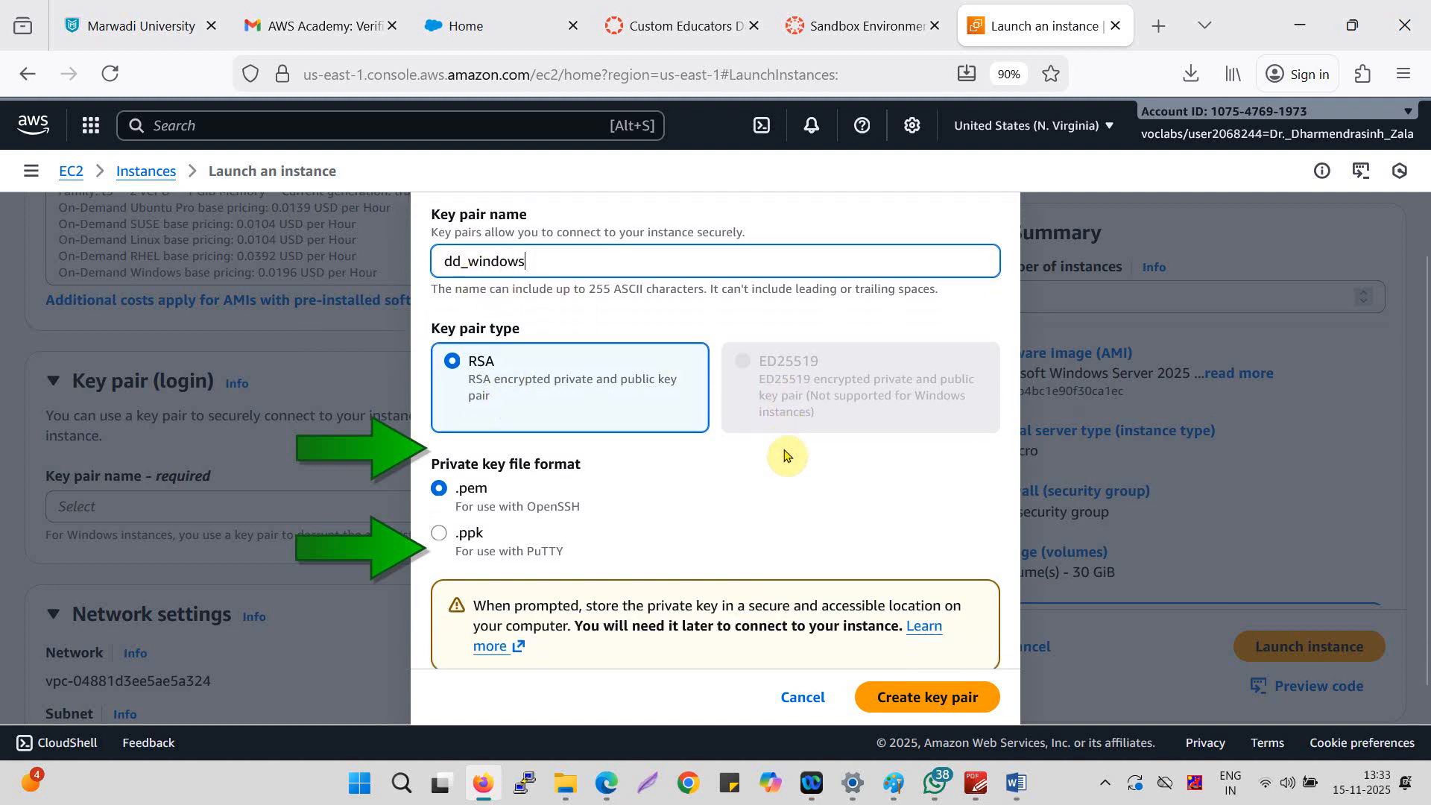
click(931, 698)
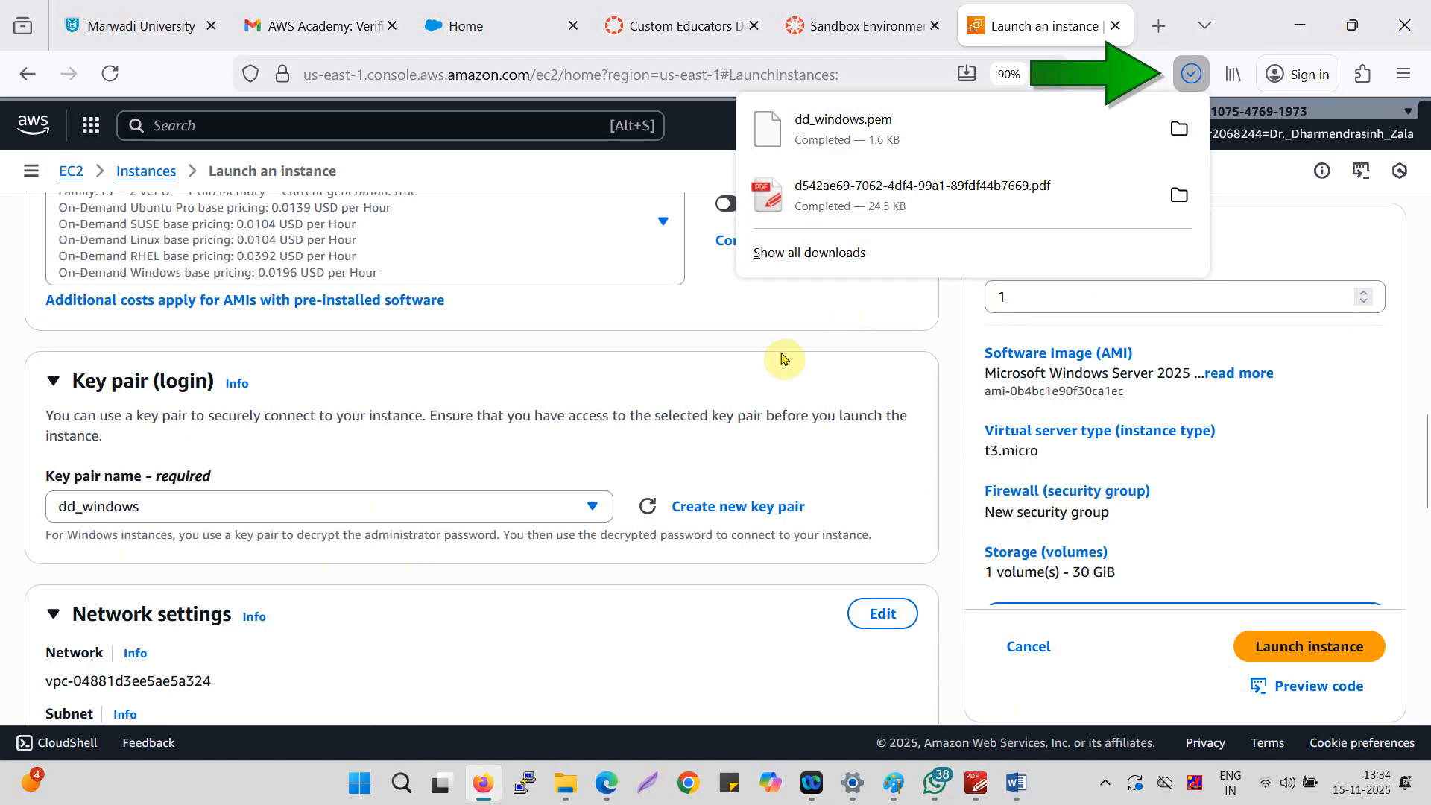
Review the default network, firewall and storage settings, and launch the instance with them.
scroll(527, 549, down, 3)
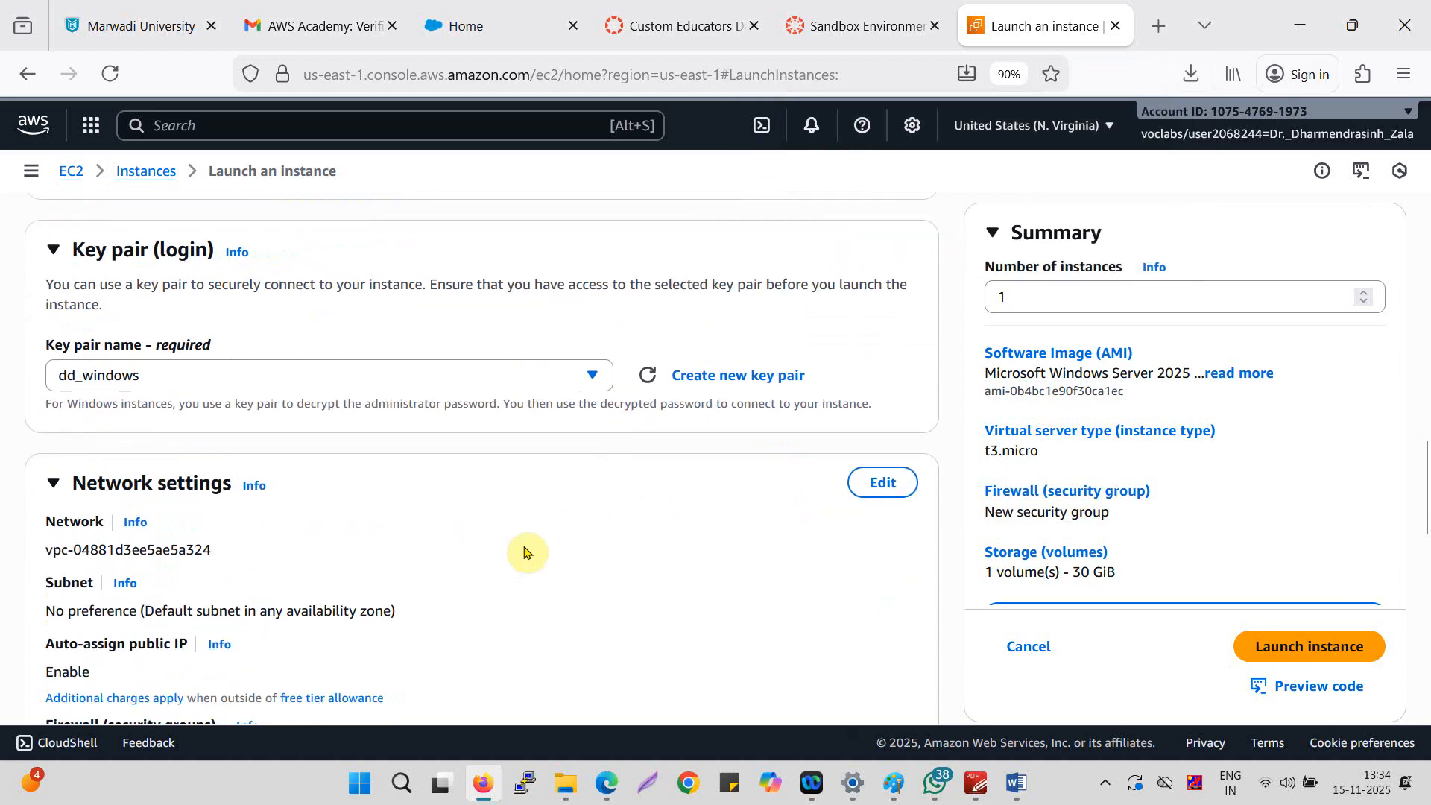
scroll(559, 494, down, 1)
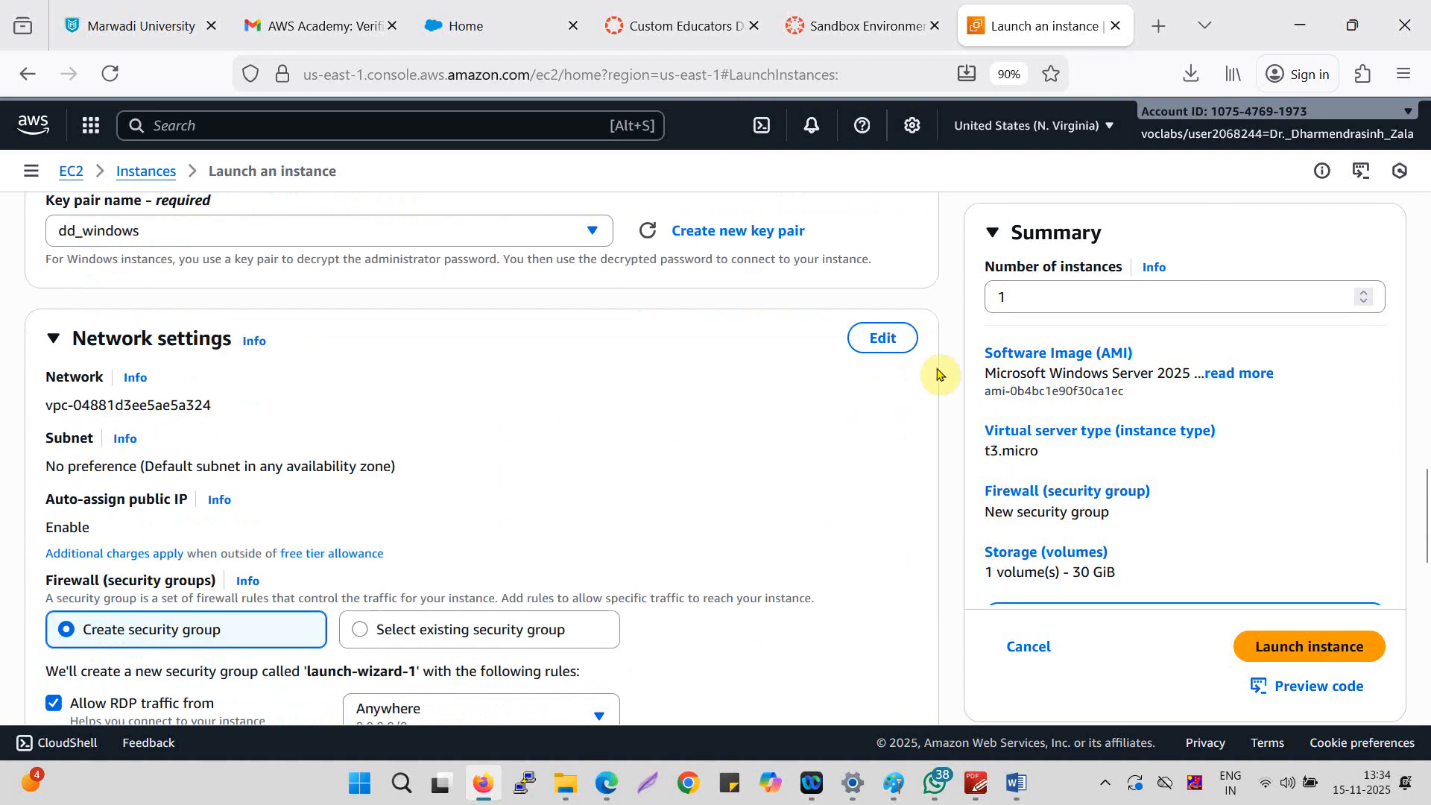
scroll(791, 479, down, 5)
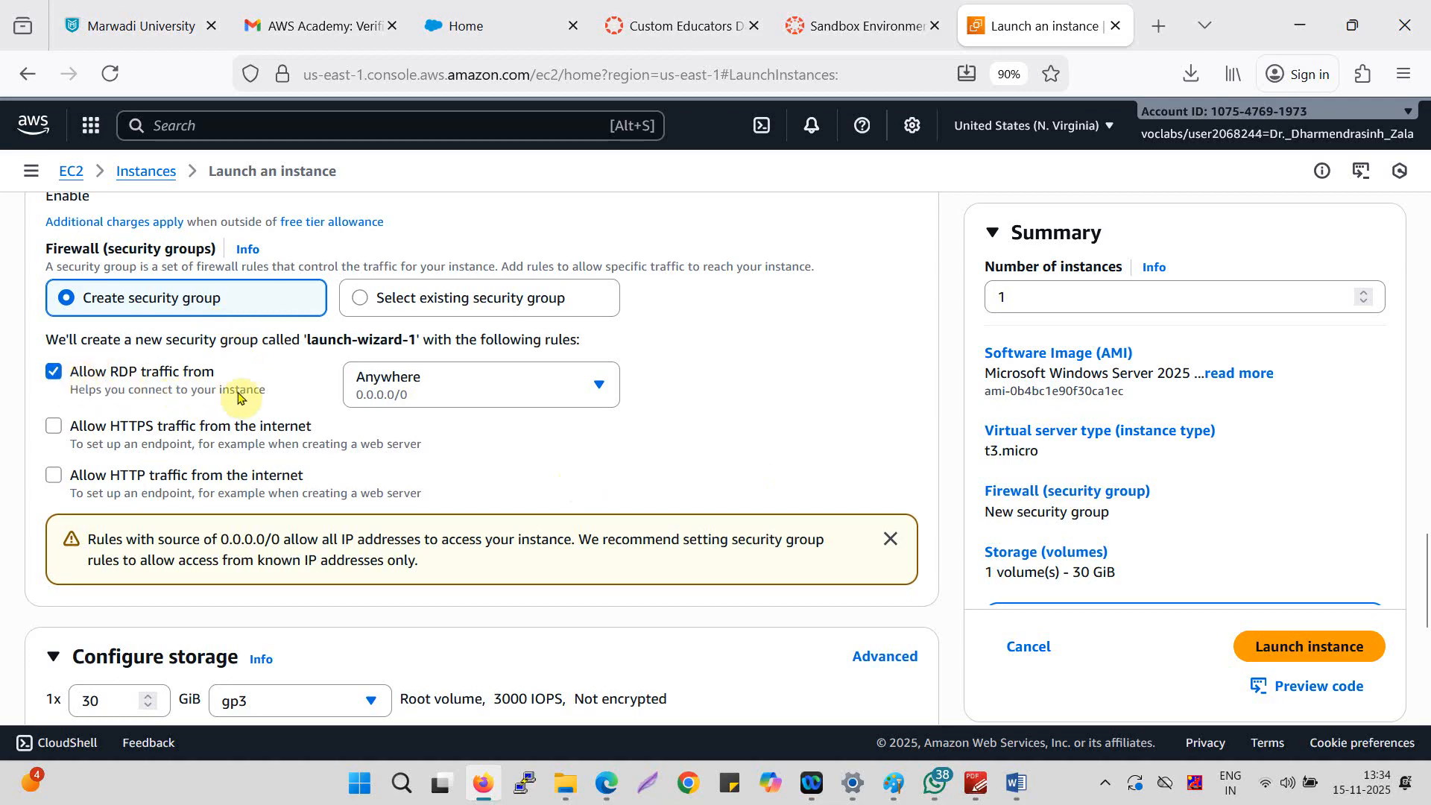
scroll(498, 422, down, 1)
scroll(498, 421, down, 4)
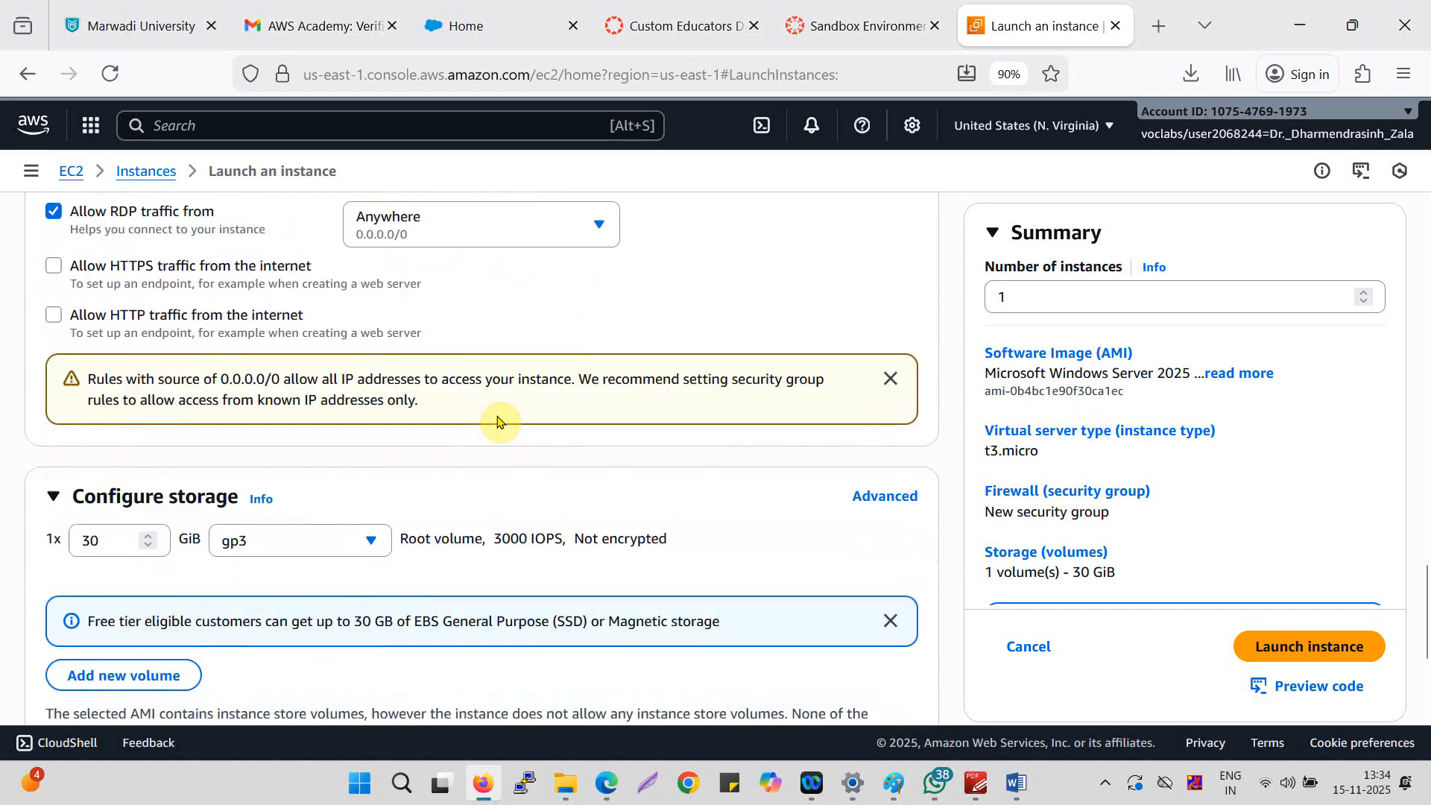
scroll(396, 504, down, 1)
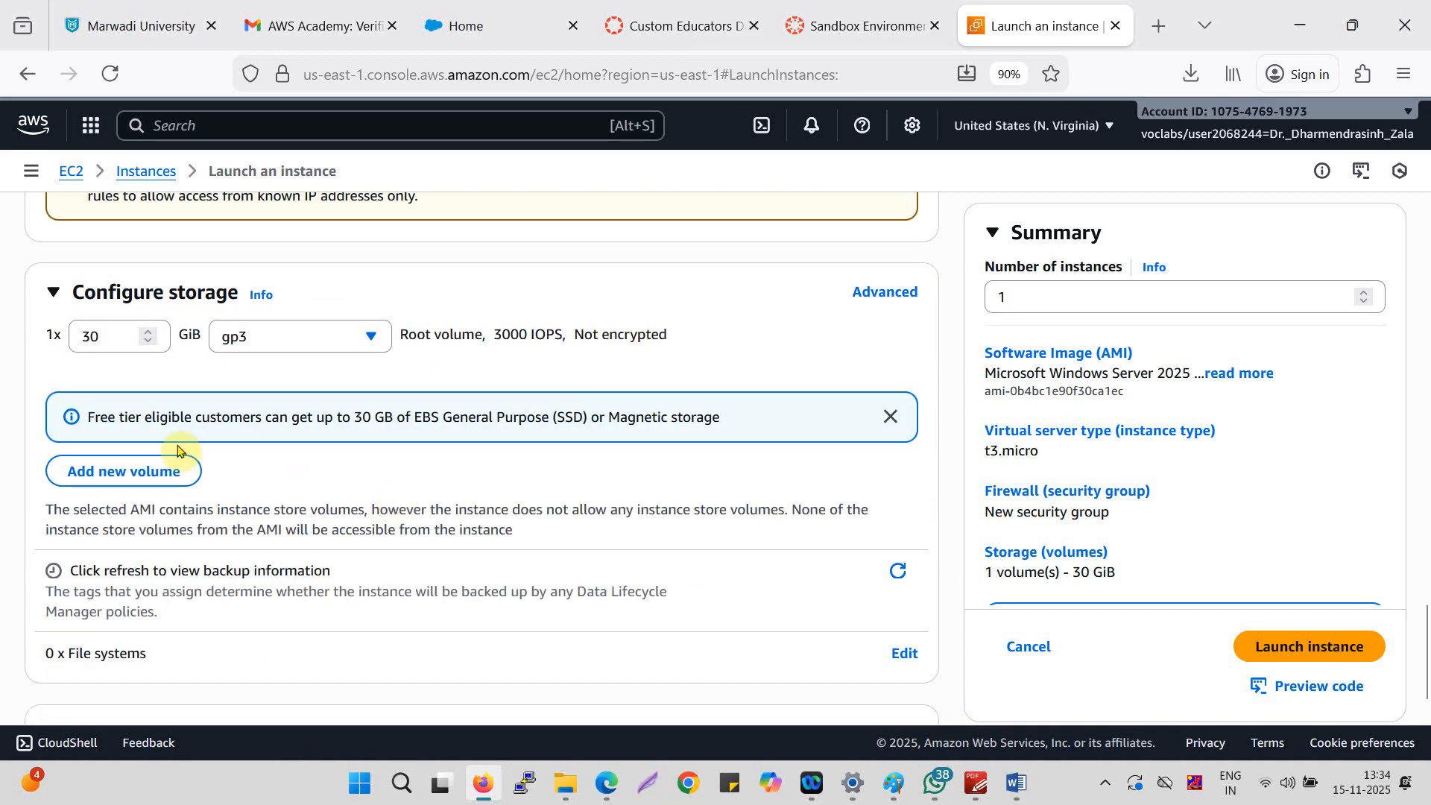
scroll(887, 344, down, 1)
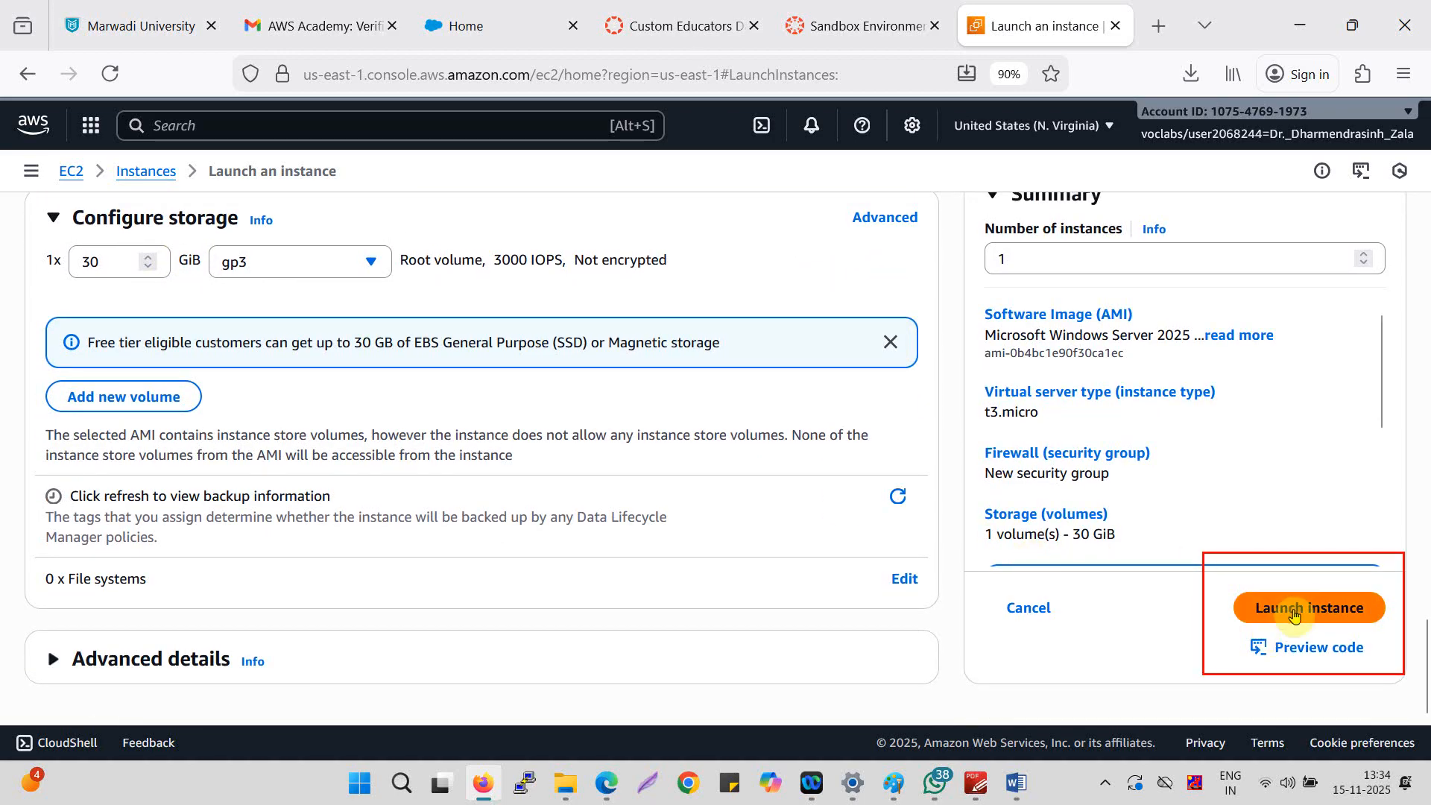
click(1309, 607)
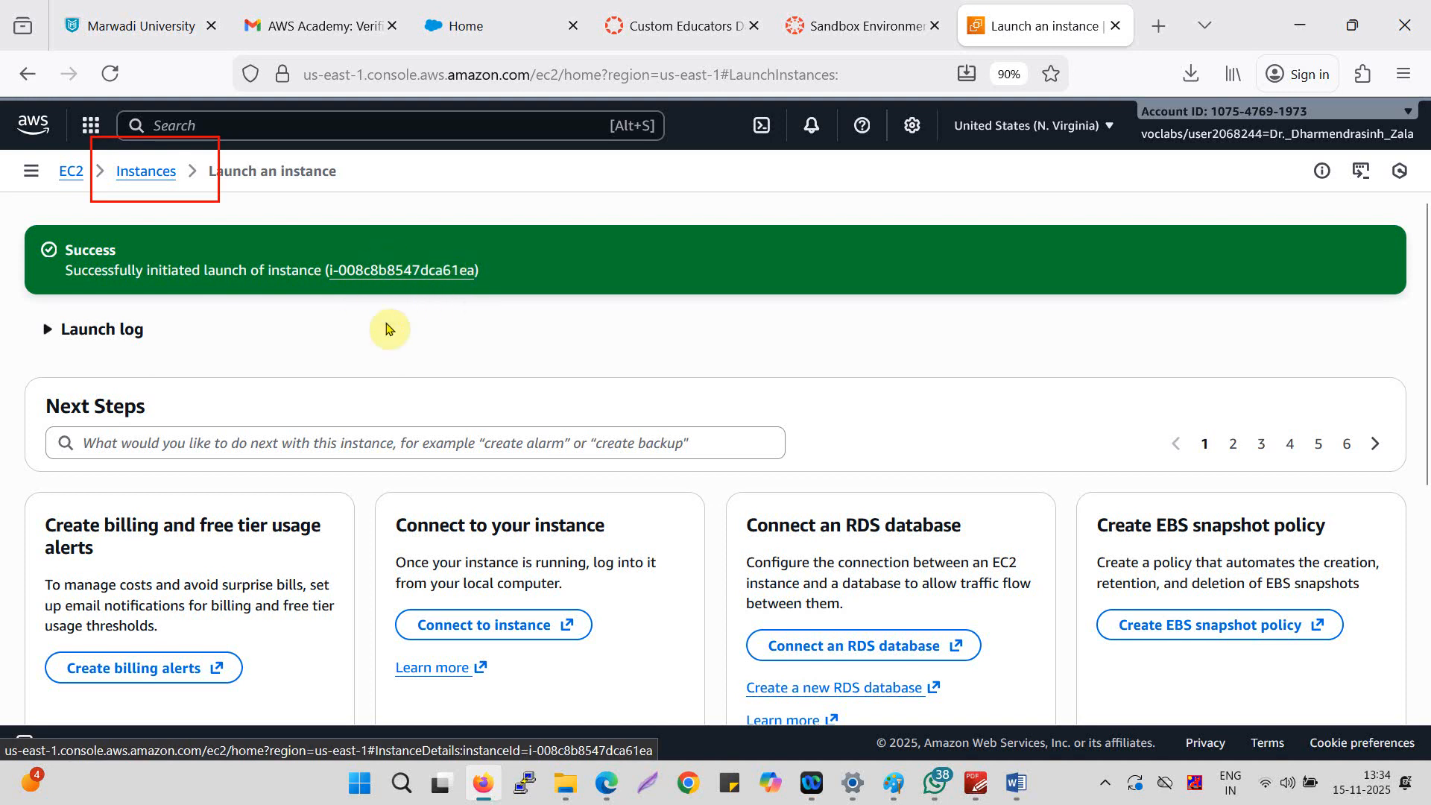
Return to the EC2 instances list and review the status and summary details of the dd_windows instance.
click(135, 174)
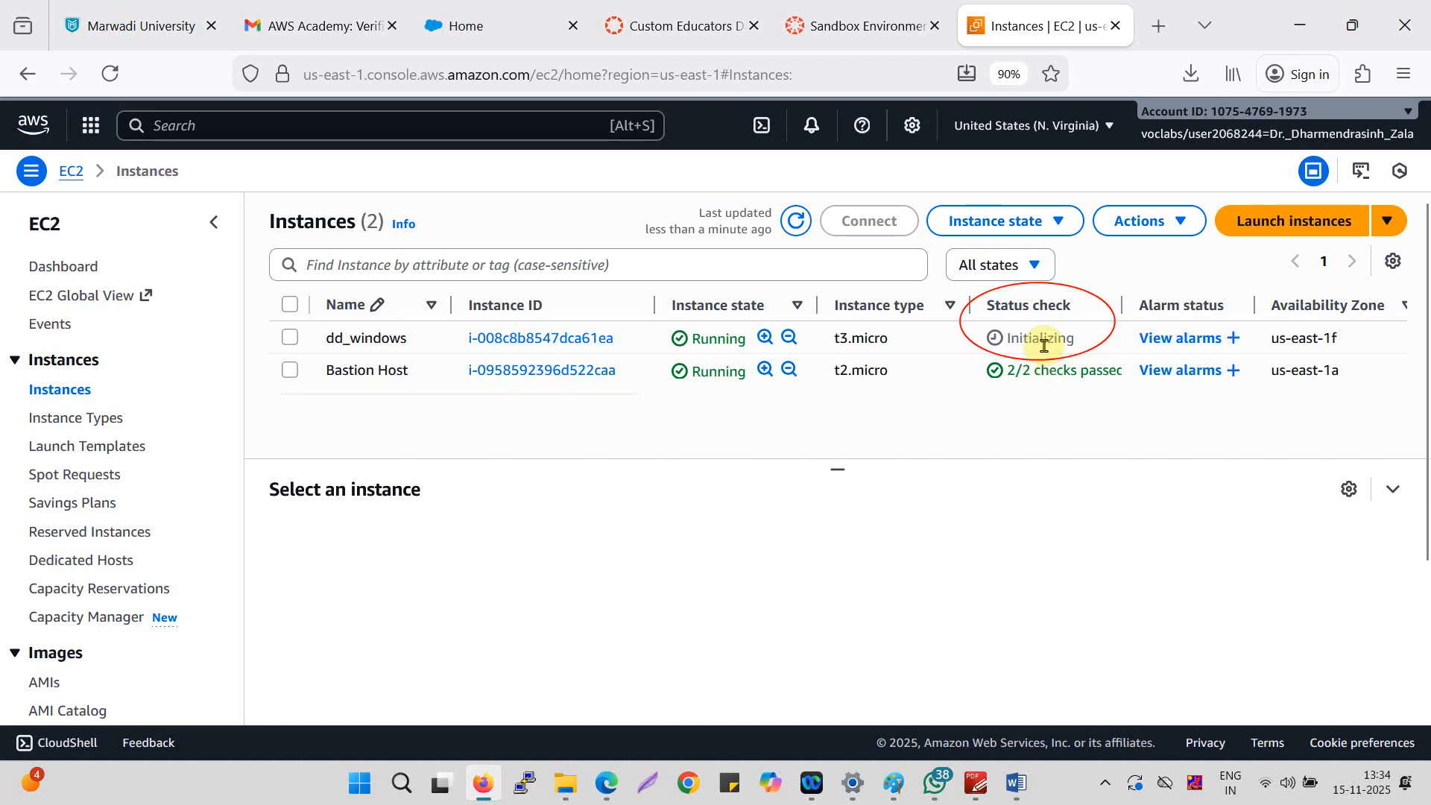
click(289, 336)
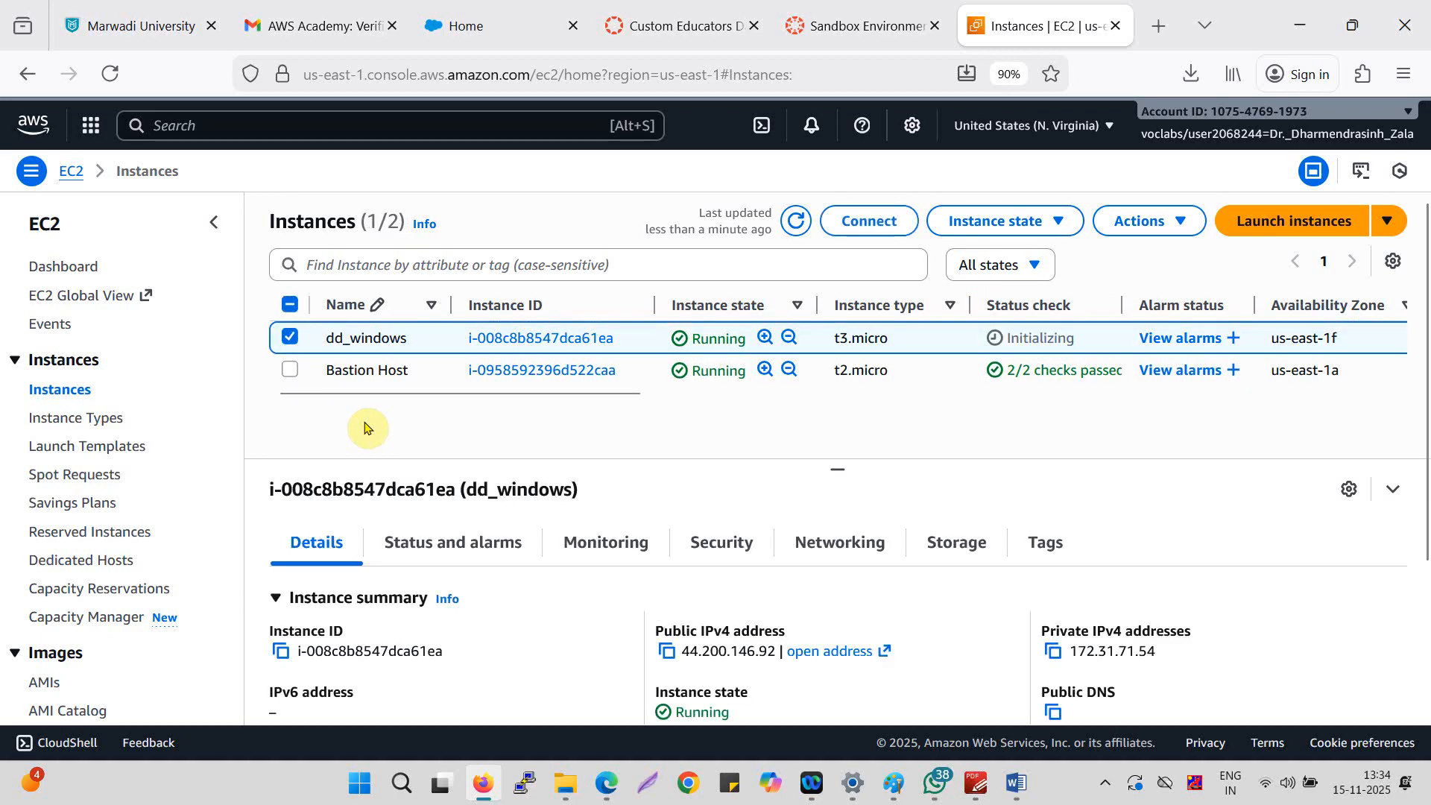
scroll(467, 563, down, 2)
scroll(470, 565, up, 2)
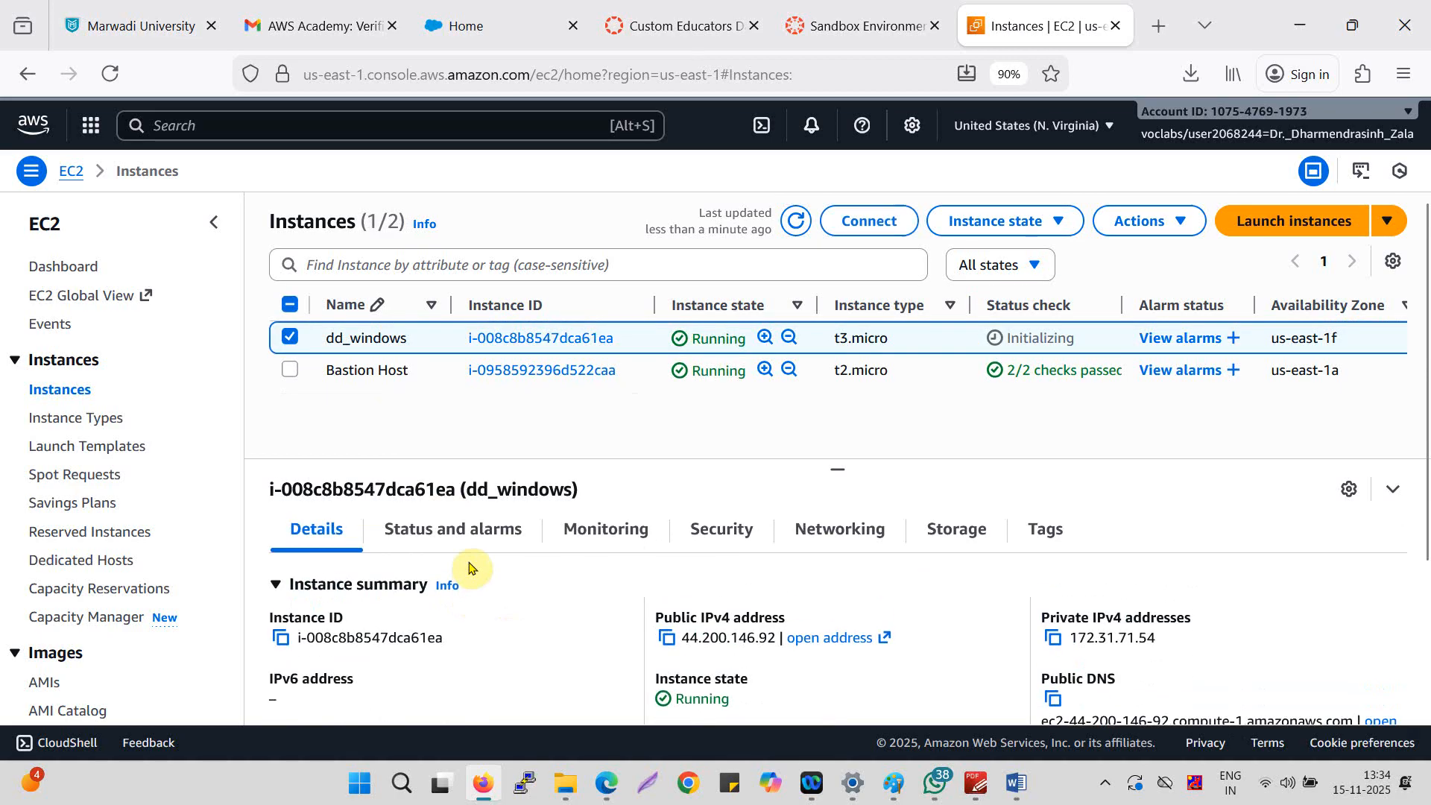
scroll(693, 618, down, 1)
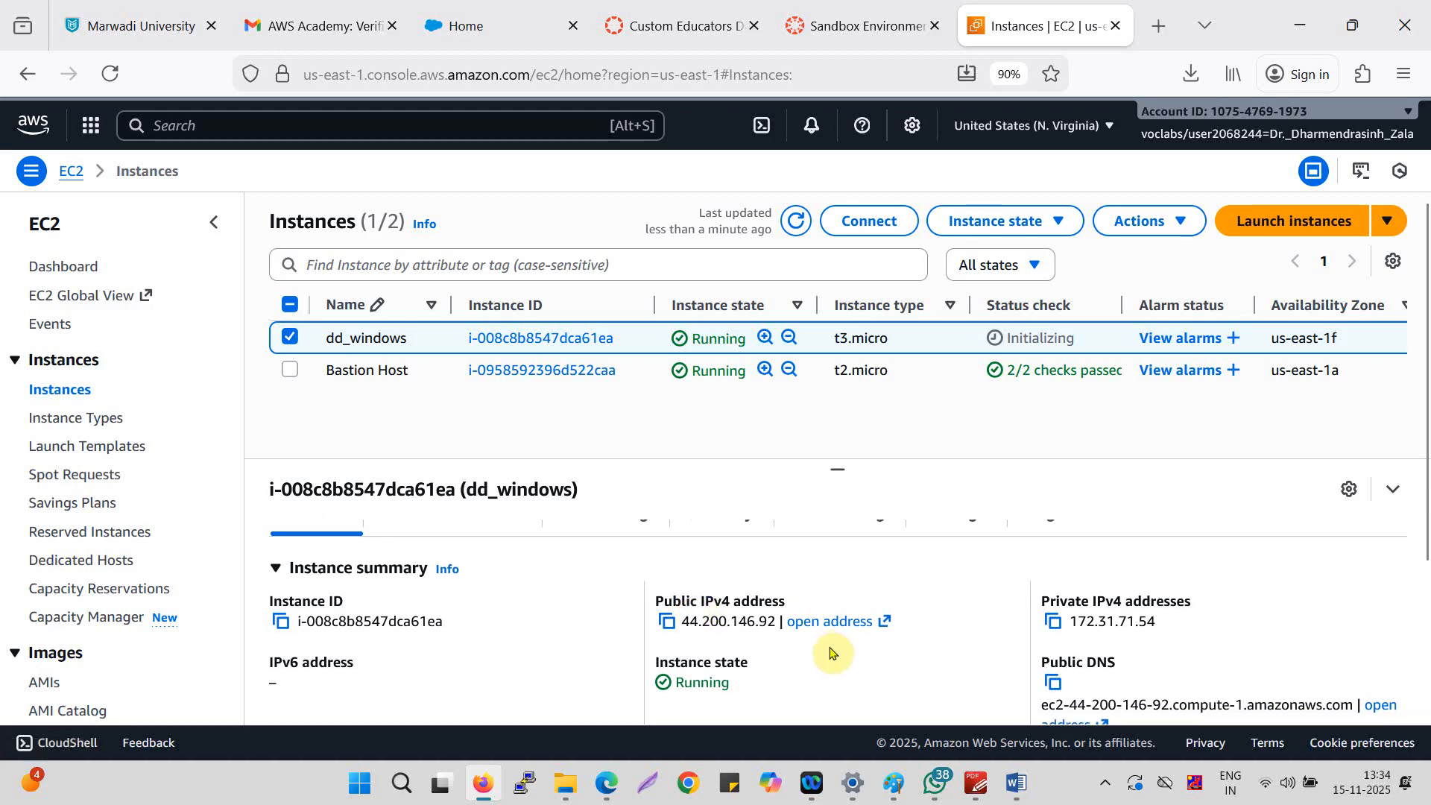
scroll(831, 653, up, 1)
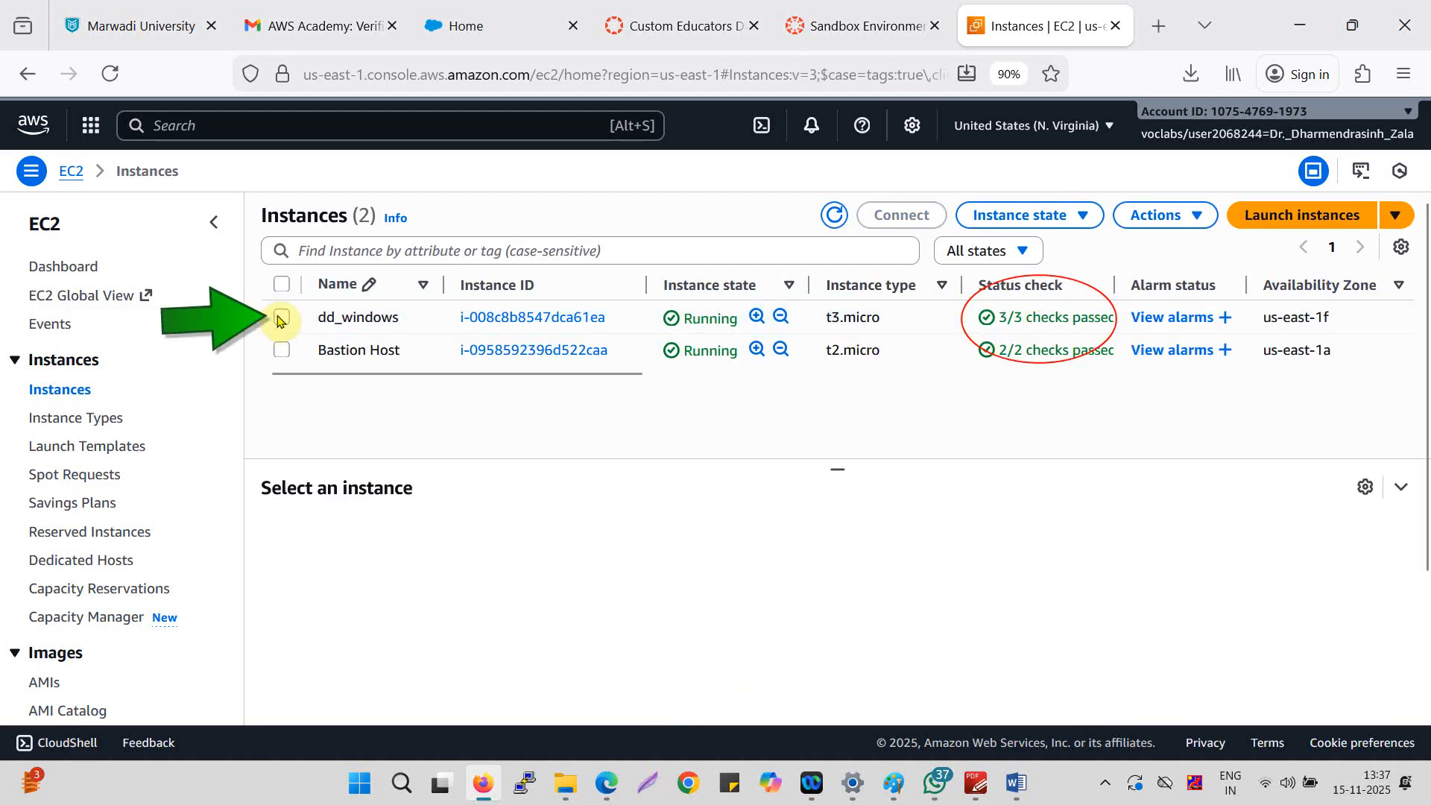
Open the connection options for the dd_windows instance and choose the RDP client method.
click(373, 319)
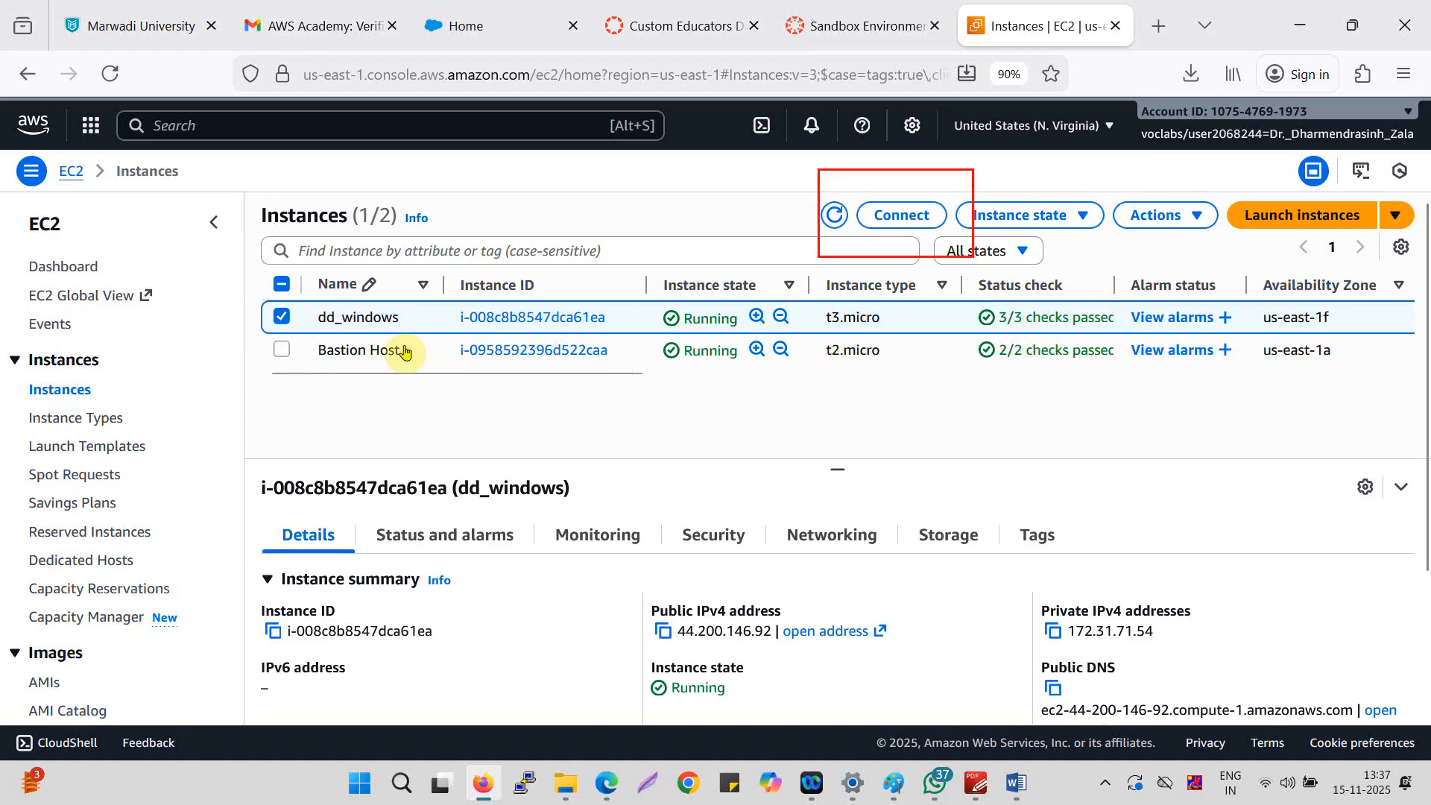
click(904, 218)
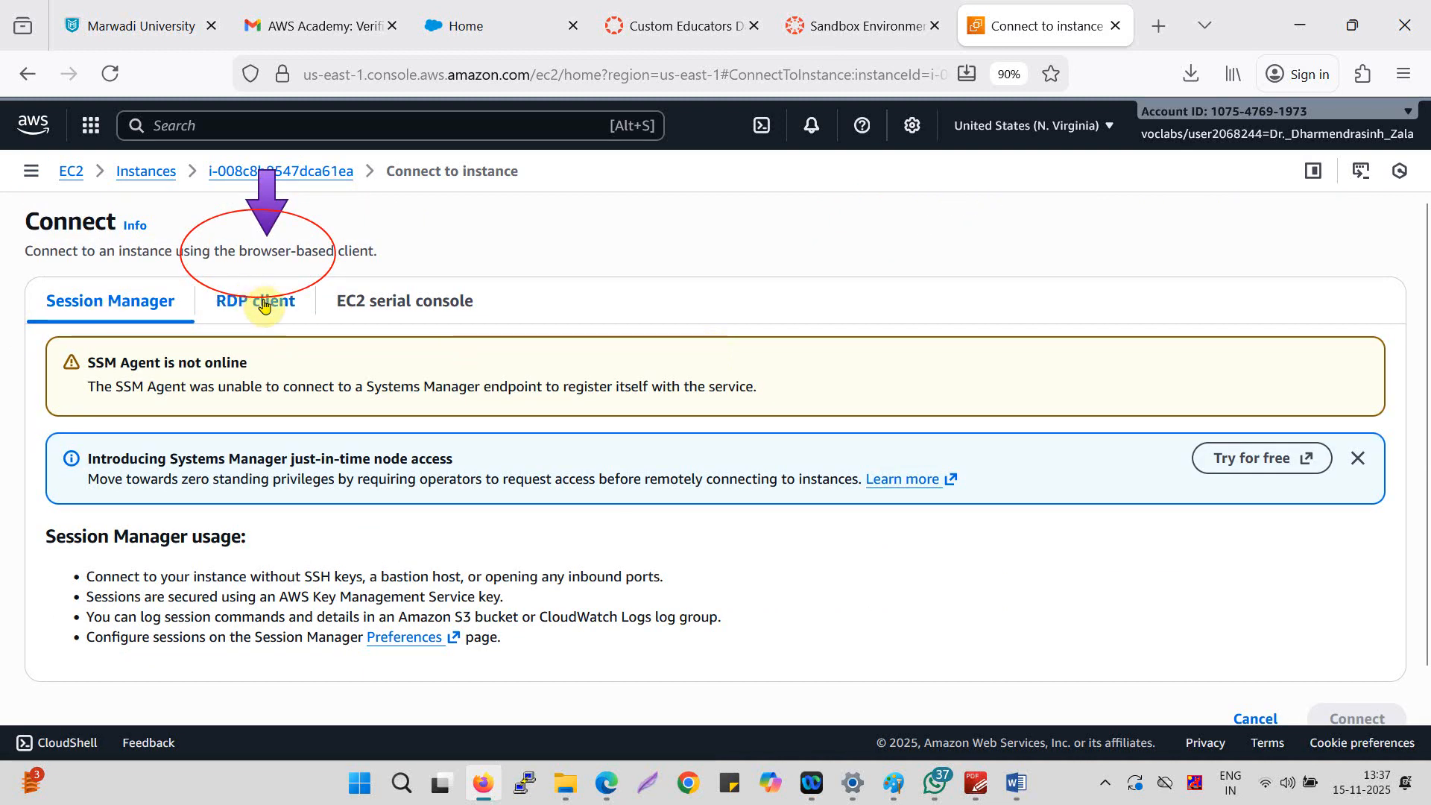
click(255, 300)
click(354, 300)
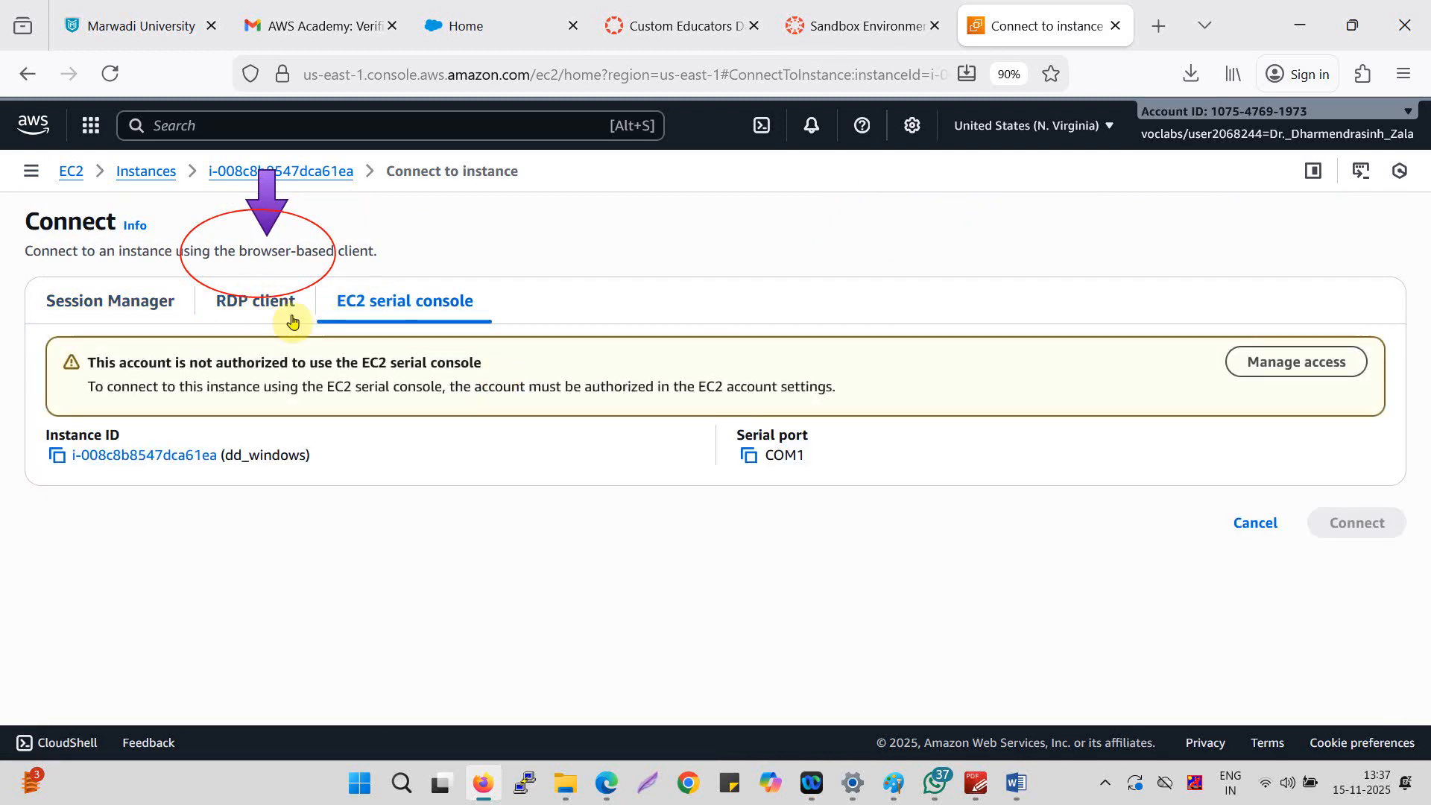
click(251, 312)
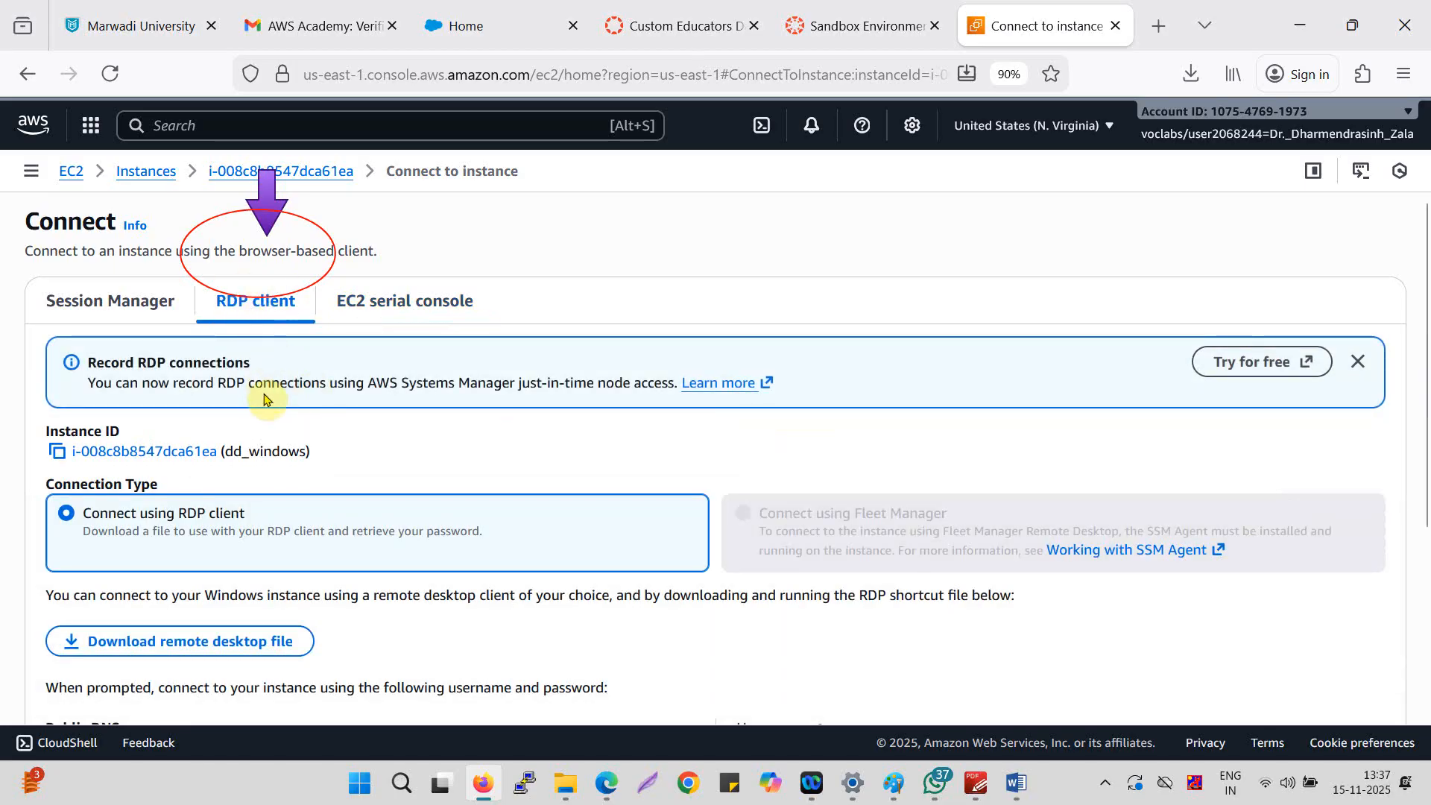
Download the remote desktop file for dd_windows and review the public DNS, username and password entries.
scroll(358, 400, down, 3)
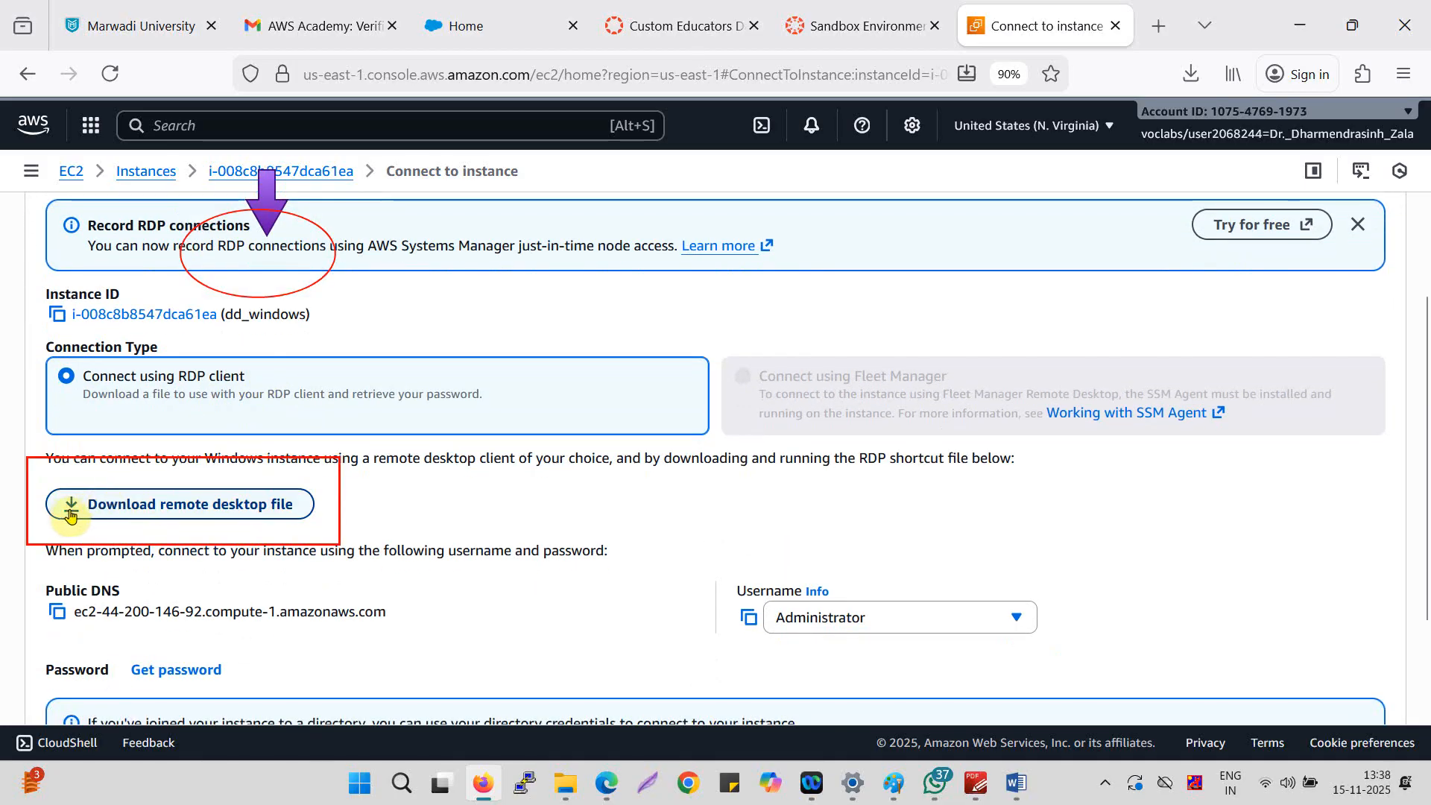
click(70, 513)
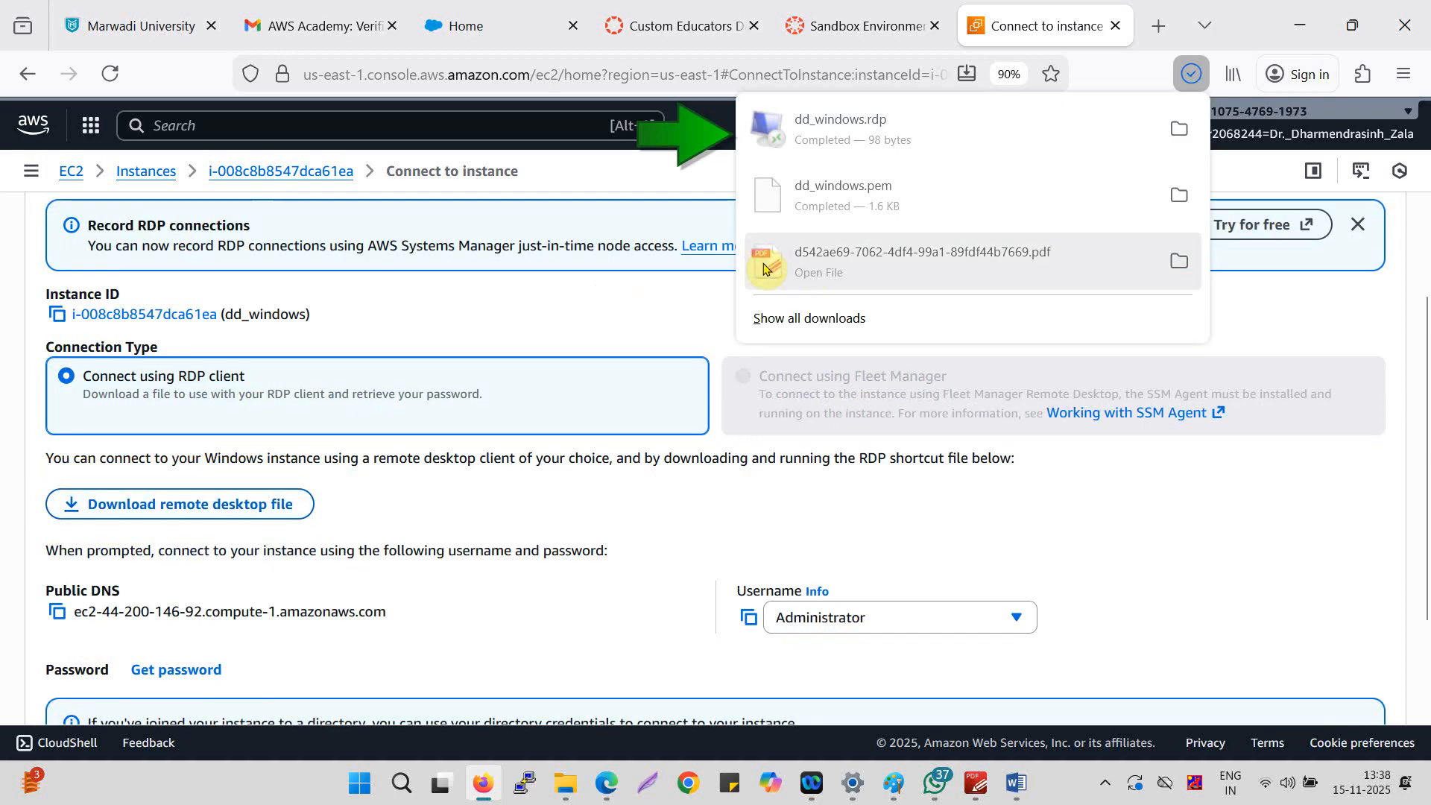
click(630, 453)
scroll(634, 452, down, 2)
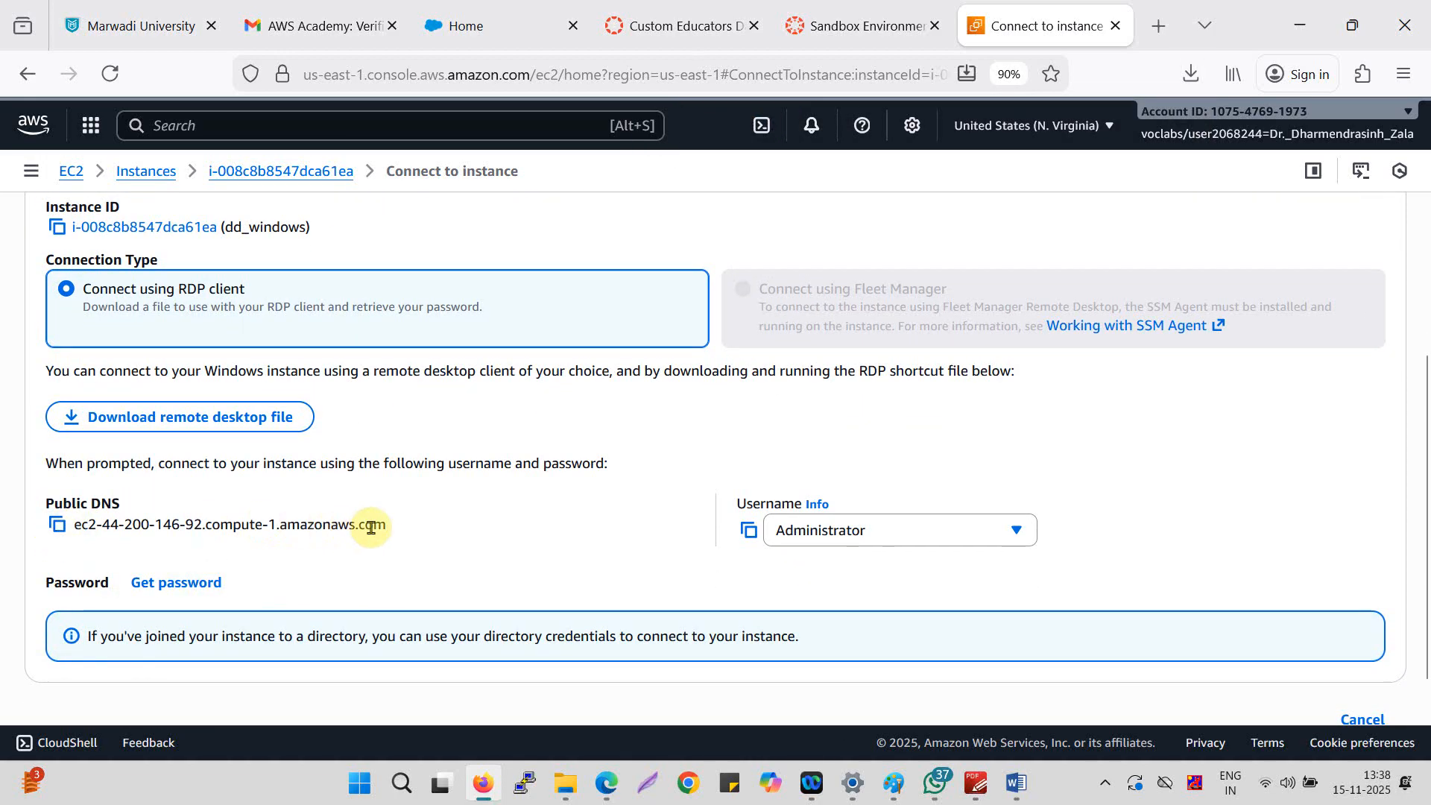
scroll(136, 555, down, 1)
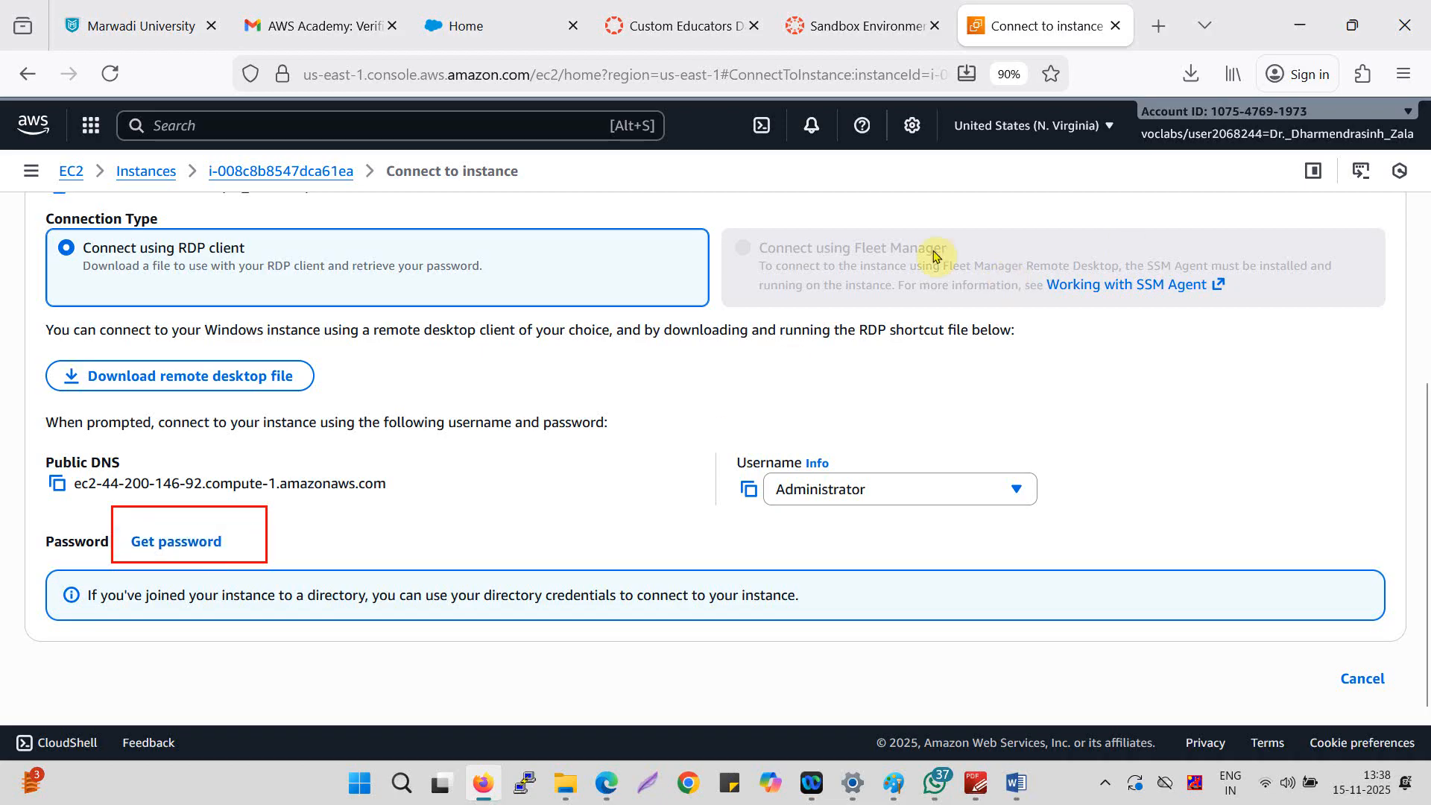
Open the downloaded dd_windows.rdp file and agree to connect to the remote computer despite the unknown publisher.
click(302, 375)
click(1190, 73)
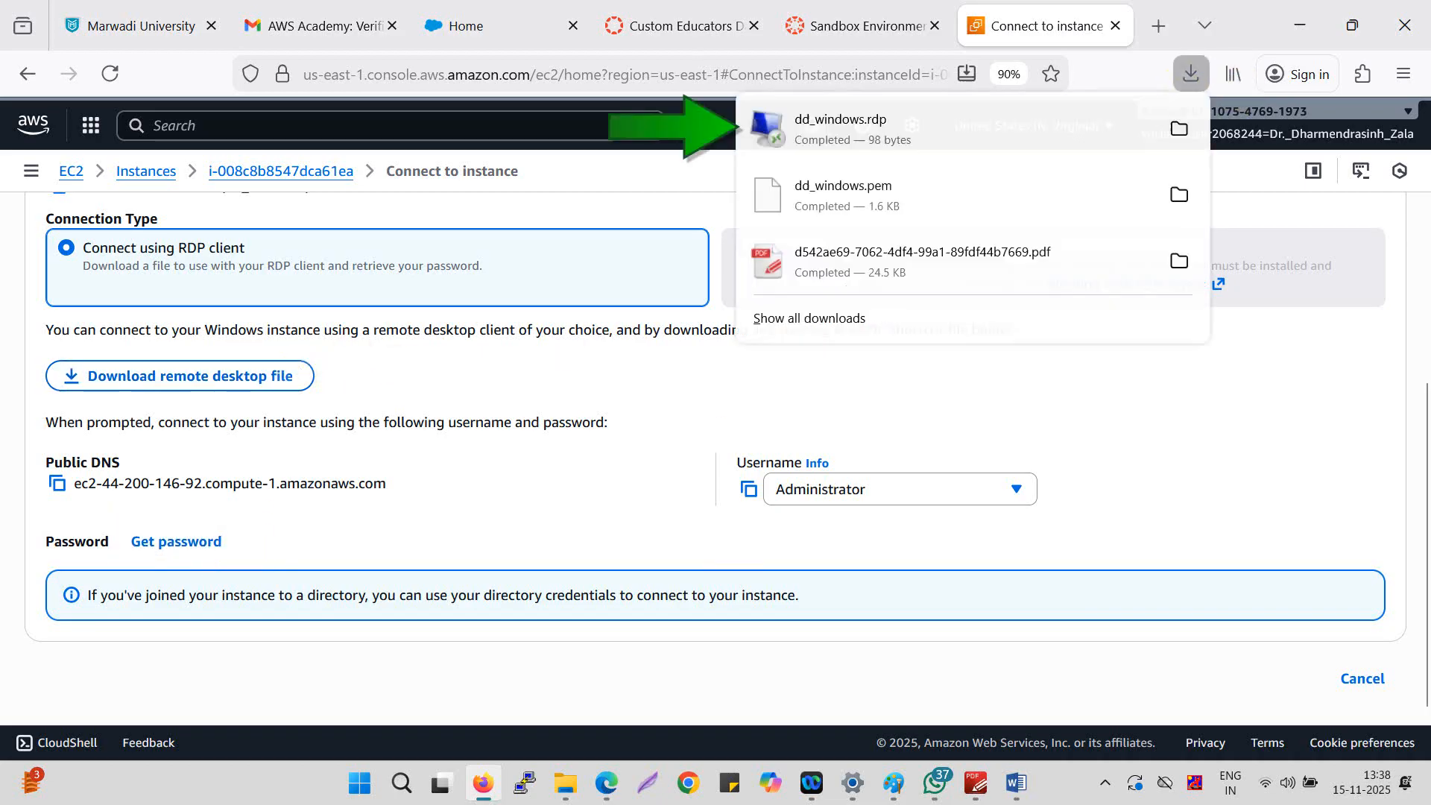
click(1237, 162)
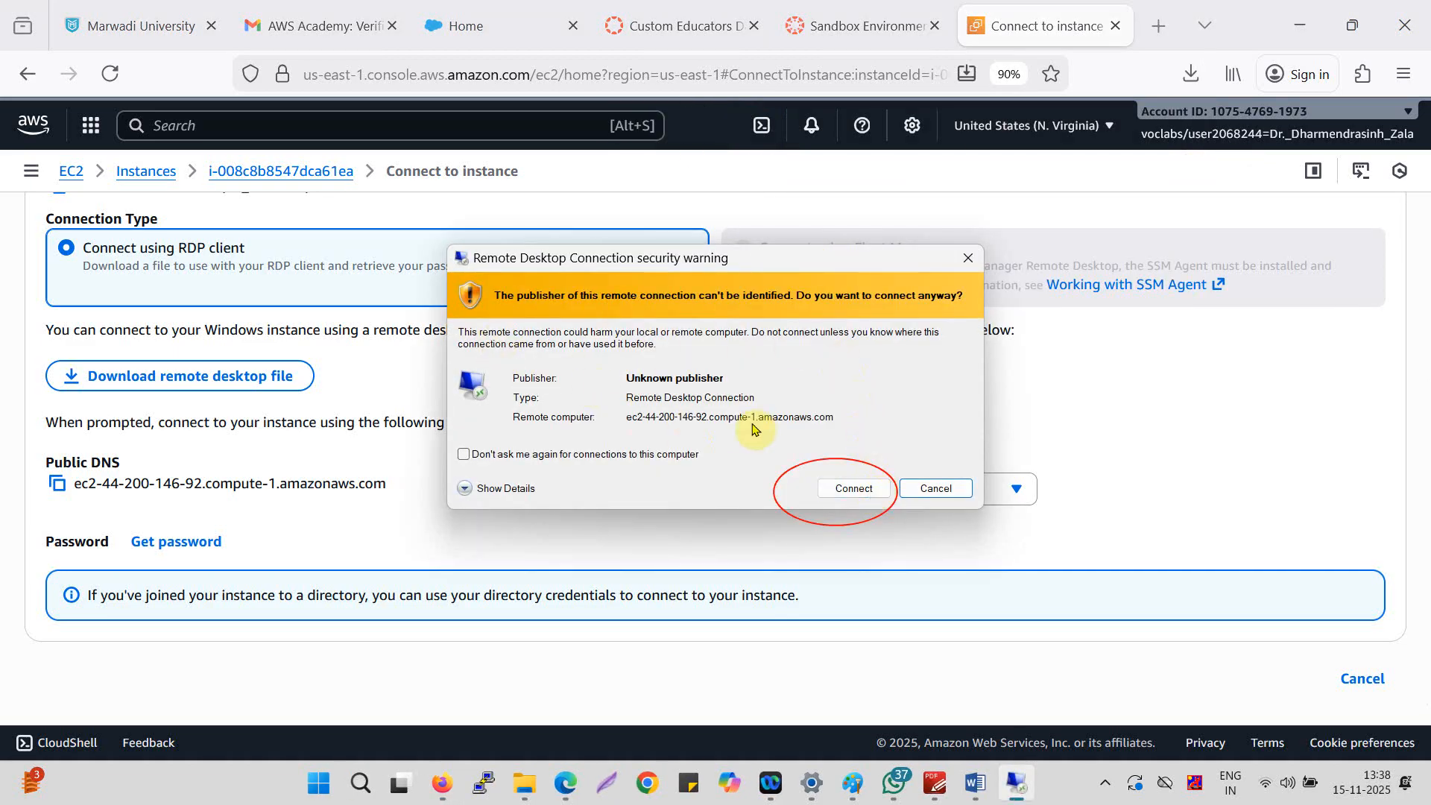
click(871, 488)
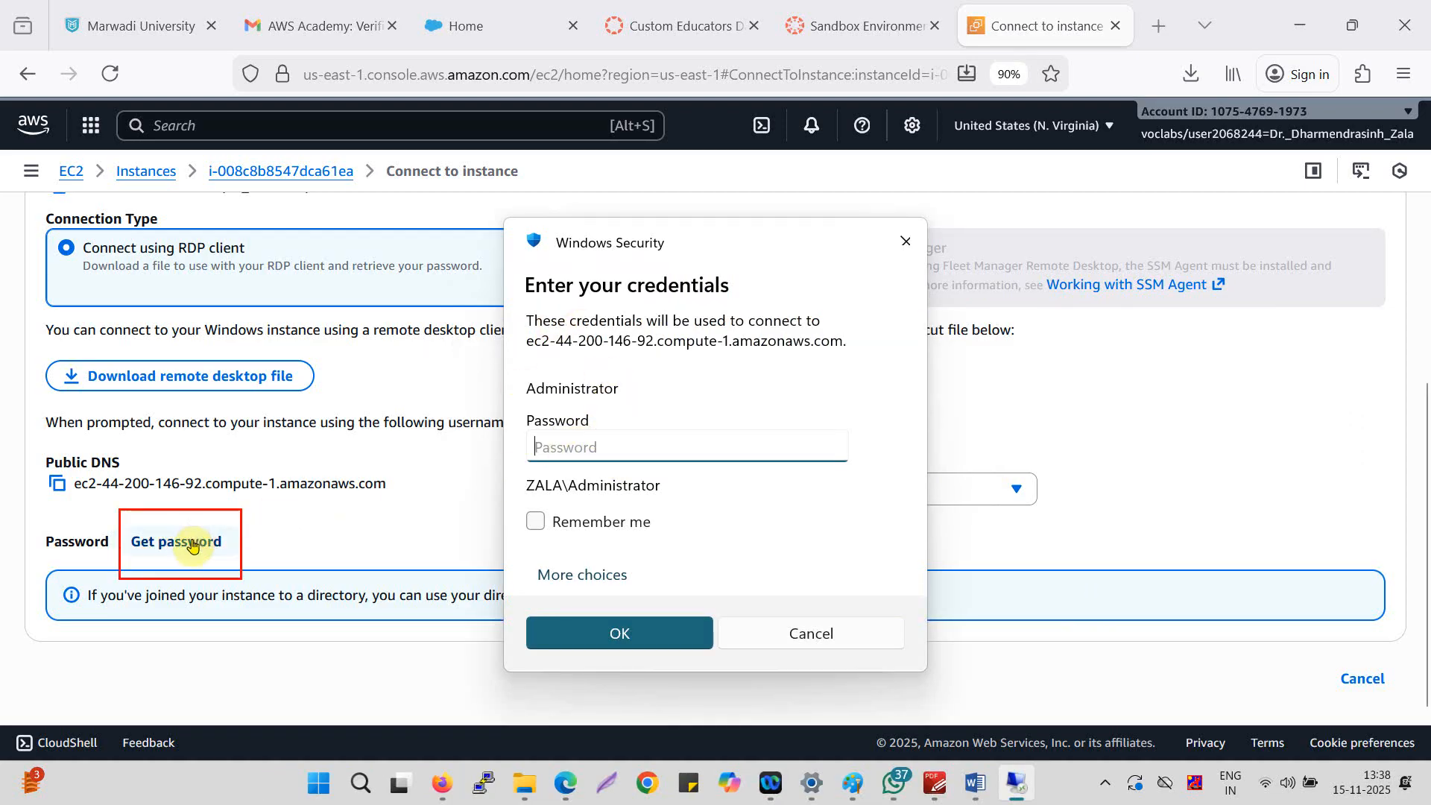
Start retrieving the instance's Windows password and upload the private key file dd_windows.pem.
click(412, 658)
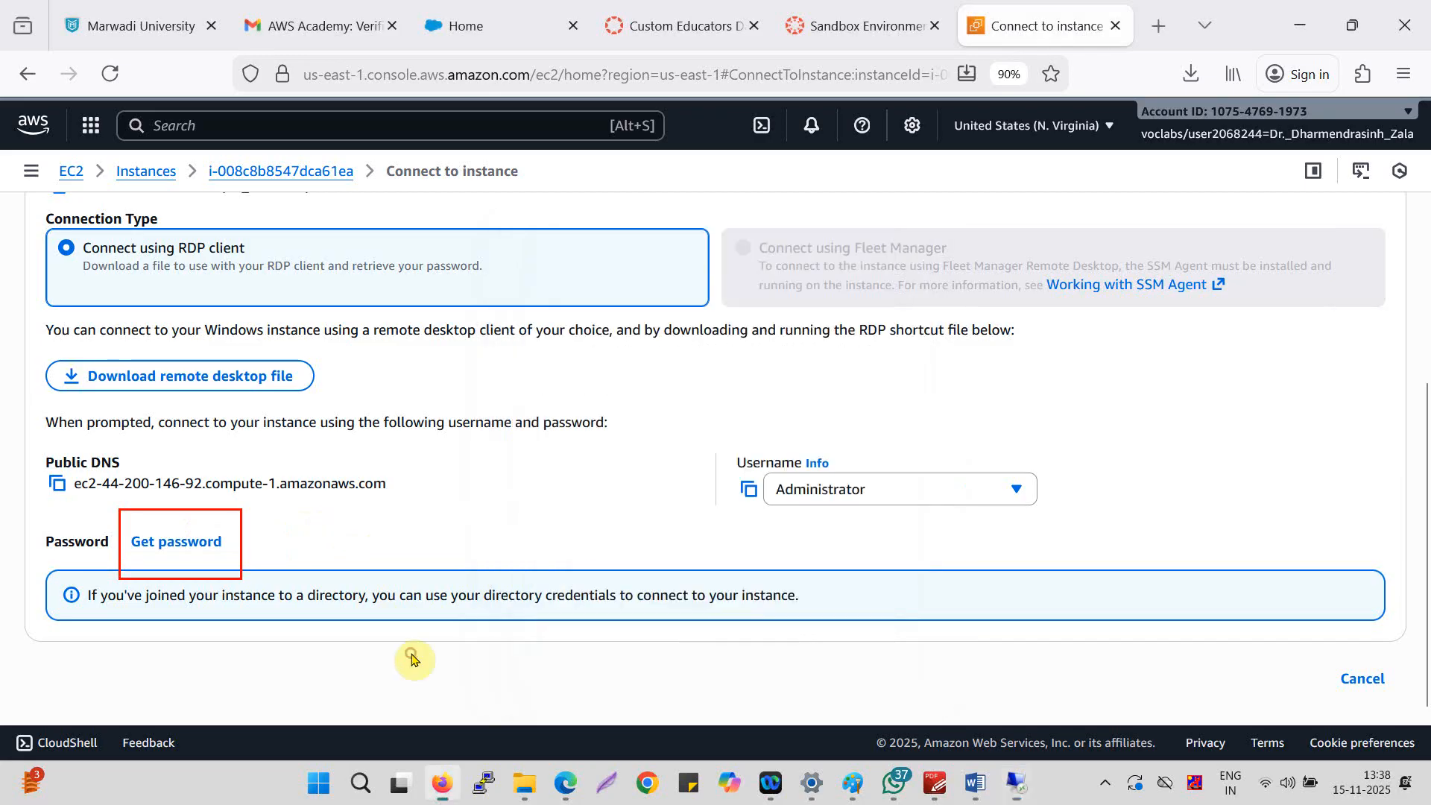
click(199, 548)
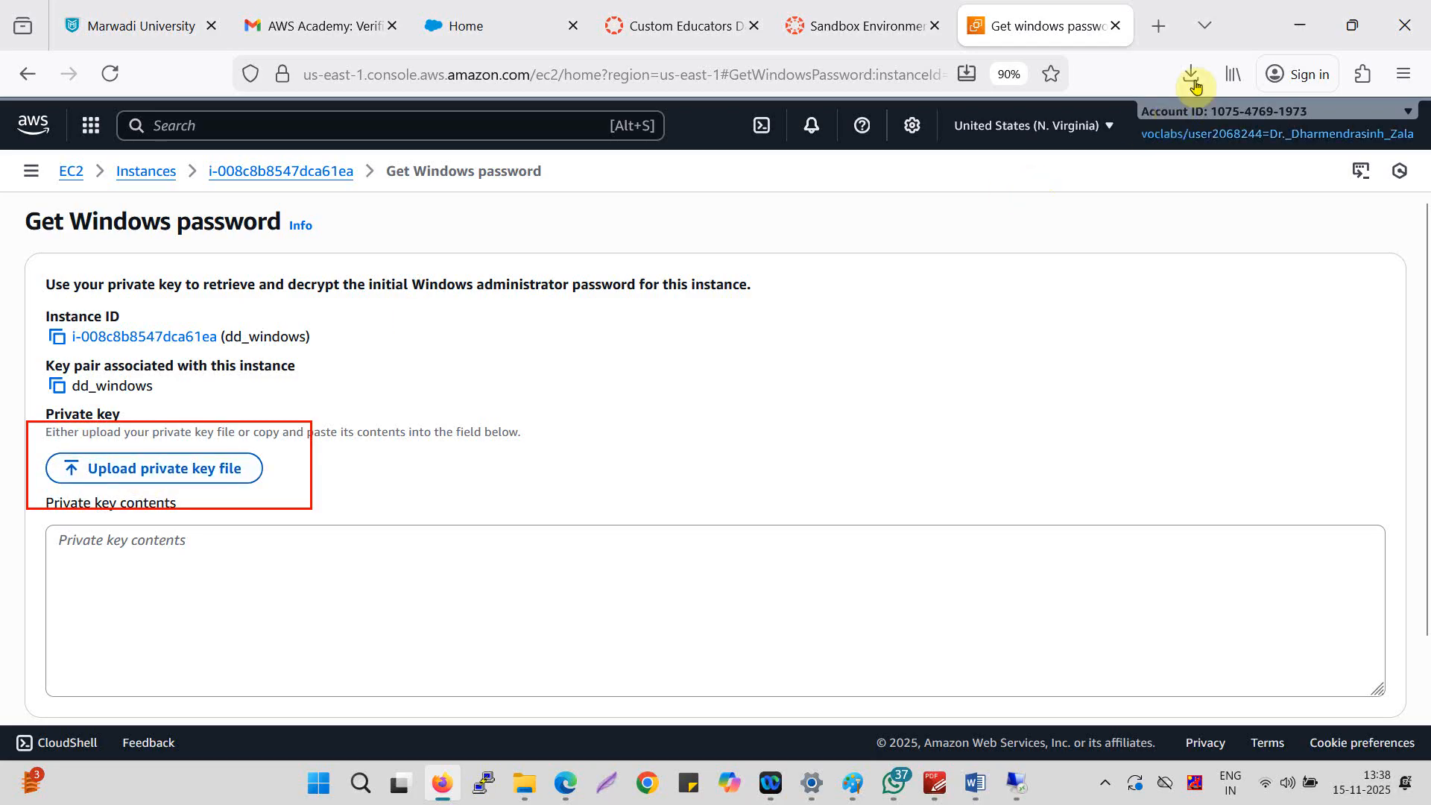
click(1191, 73)
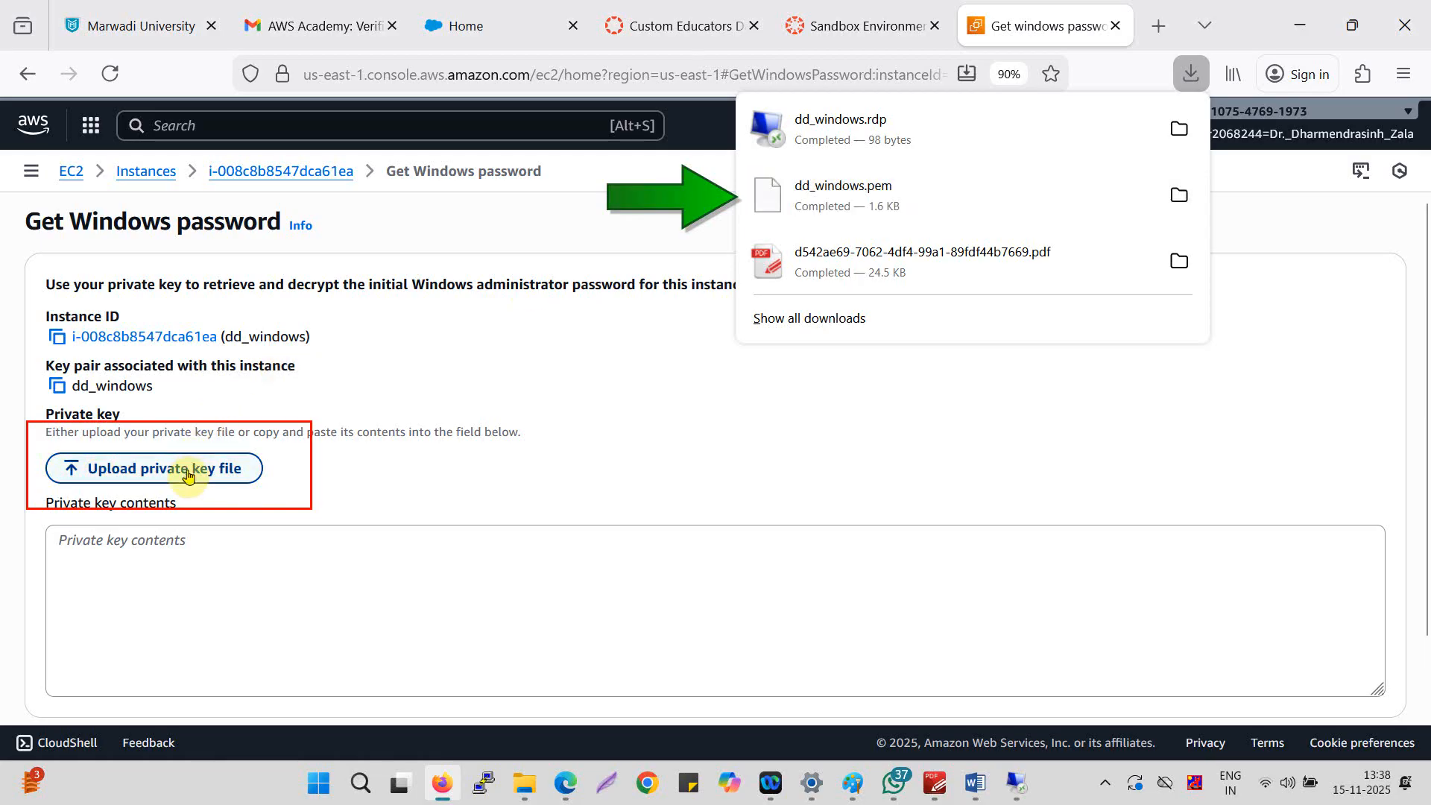
click(188, 476)
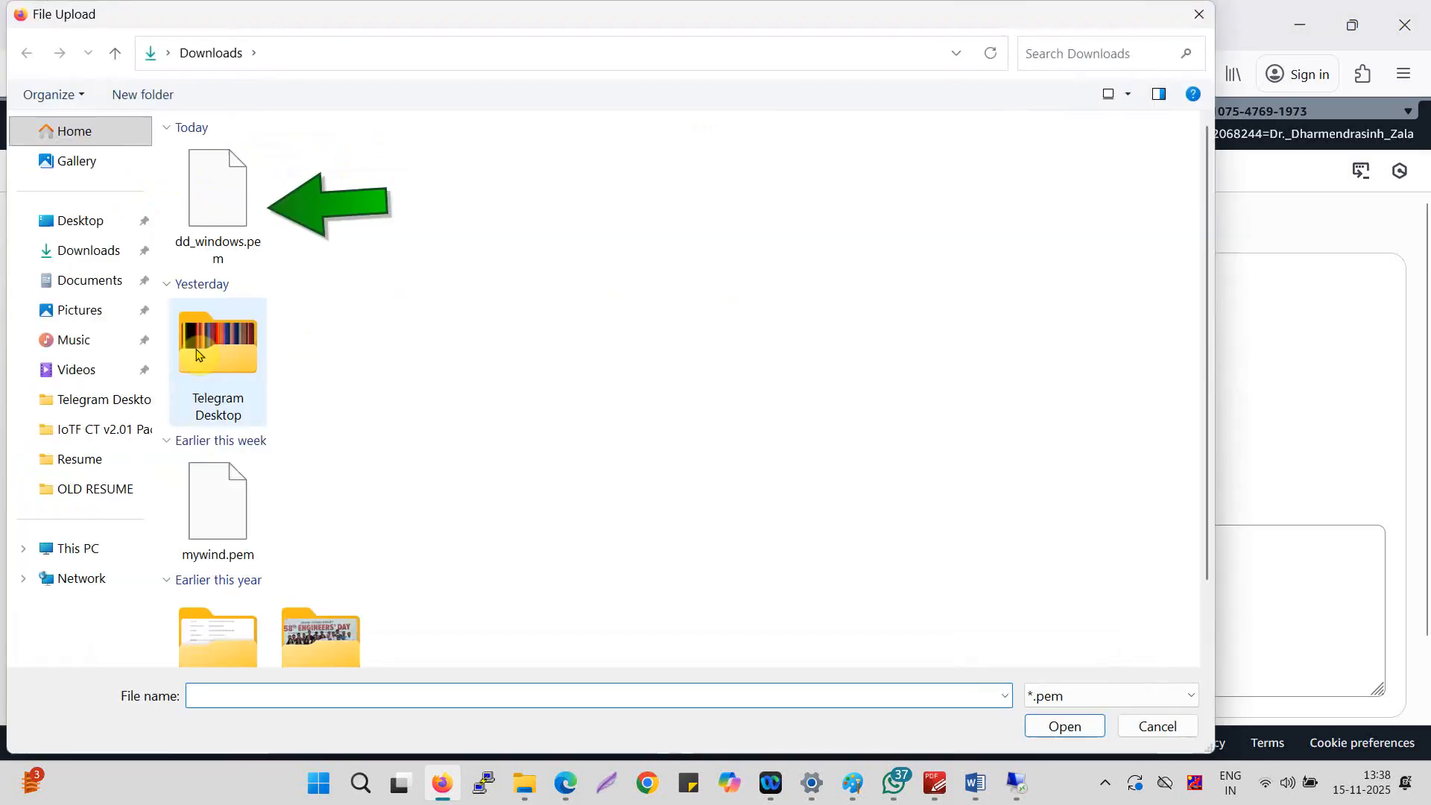
click(223, 224)
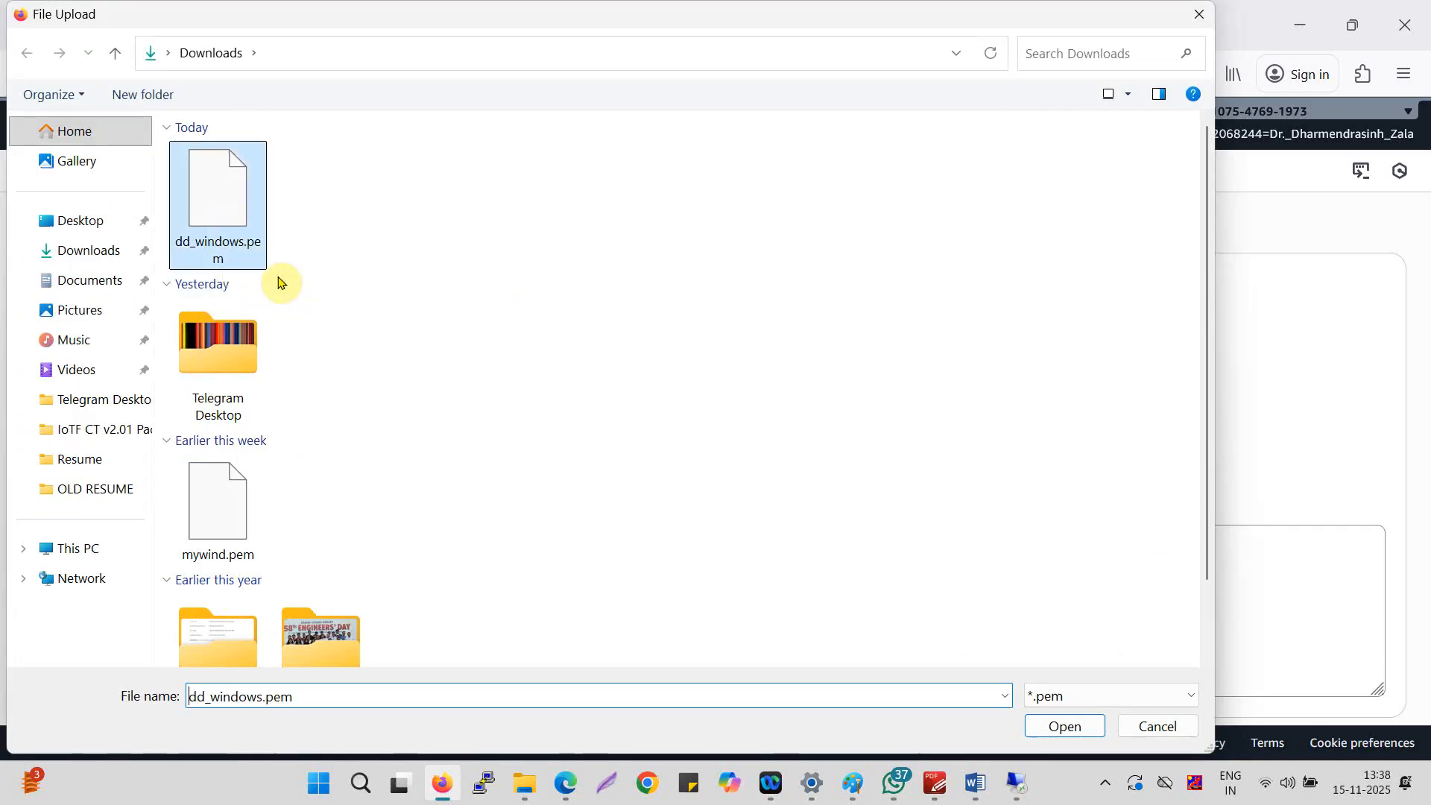
key(Return)
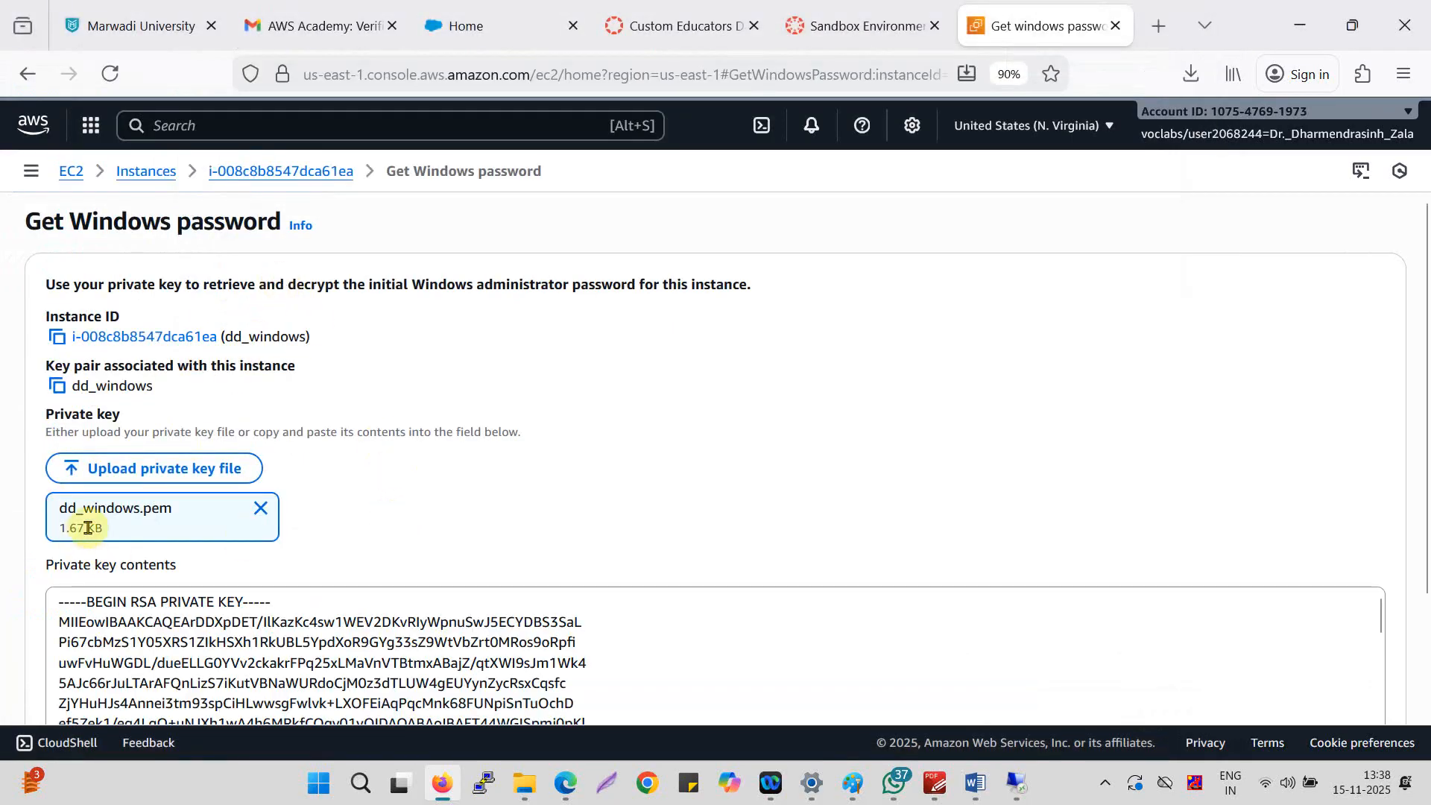
Decrypt the Windows administrator password with the uploaded private key and copy it.
scroll(149, 596, down, 6)
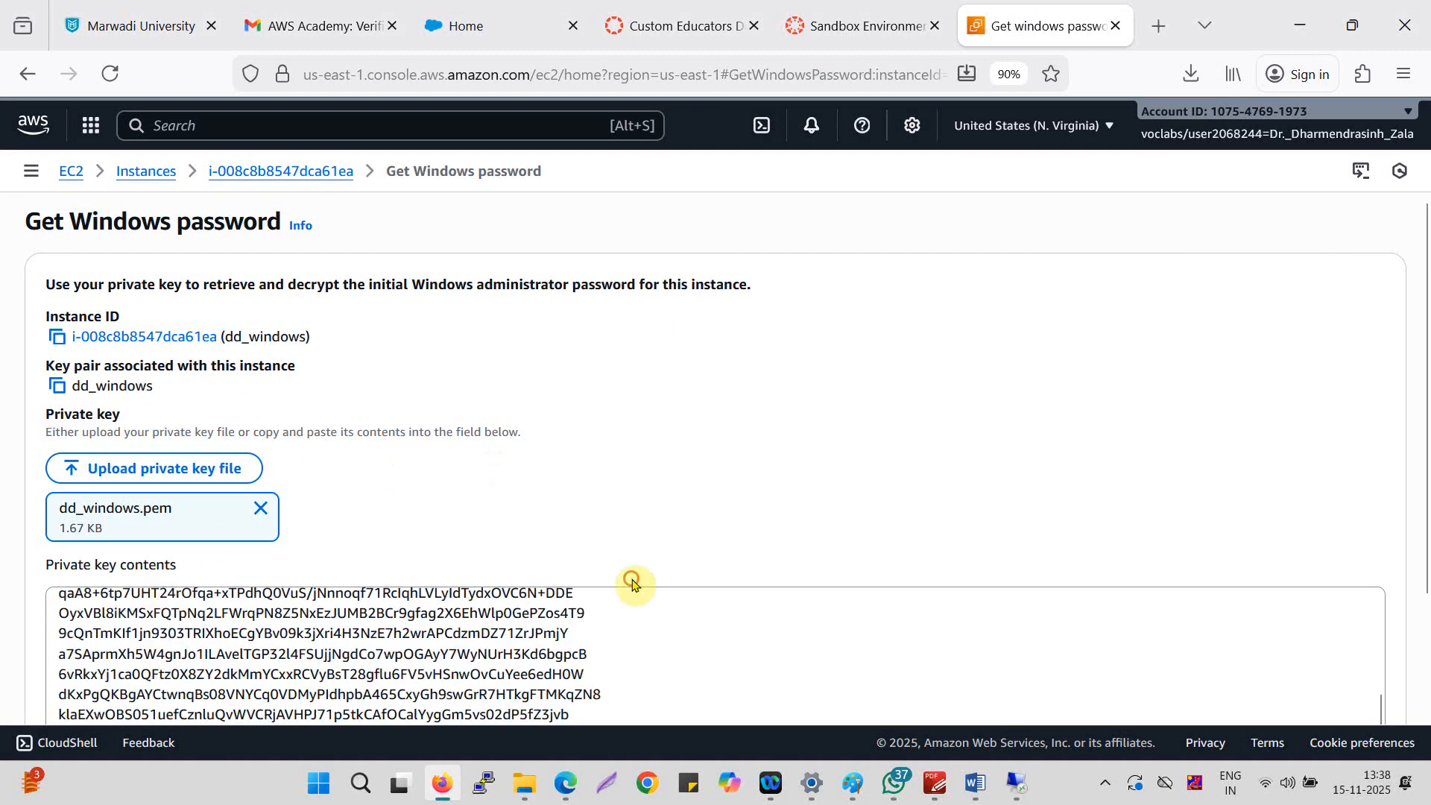
scroll(632, 583, down, 3)
click(1341, 673)
scroll(1126, 581, down, 2)
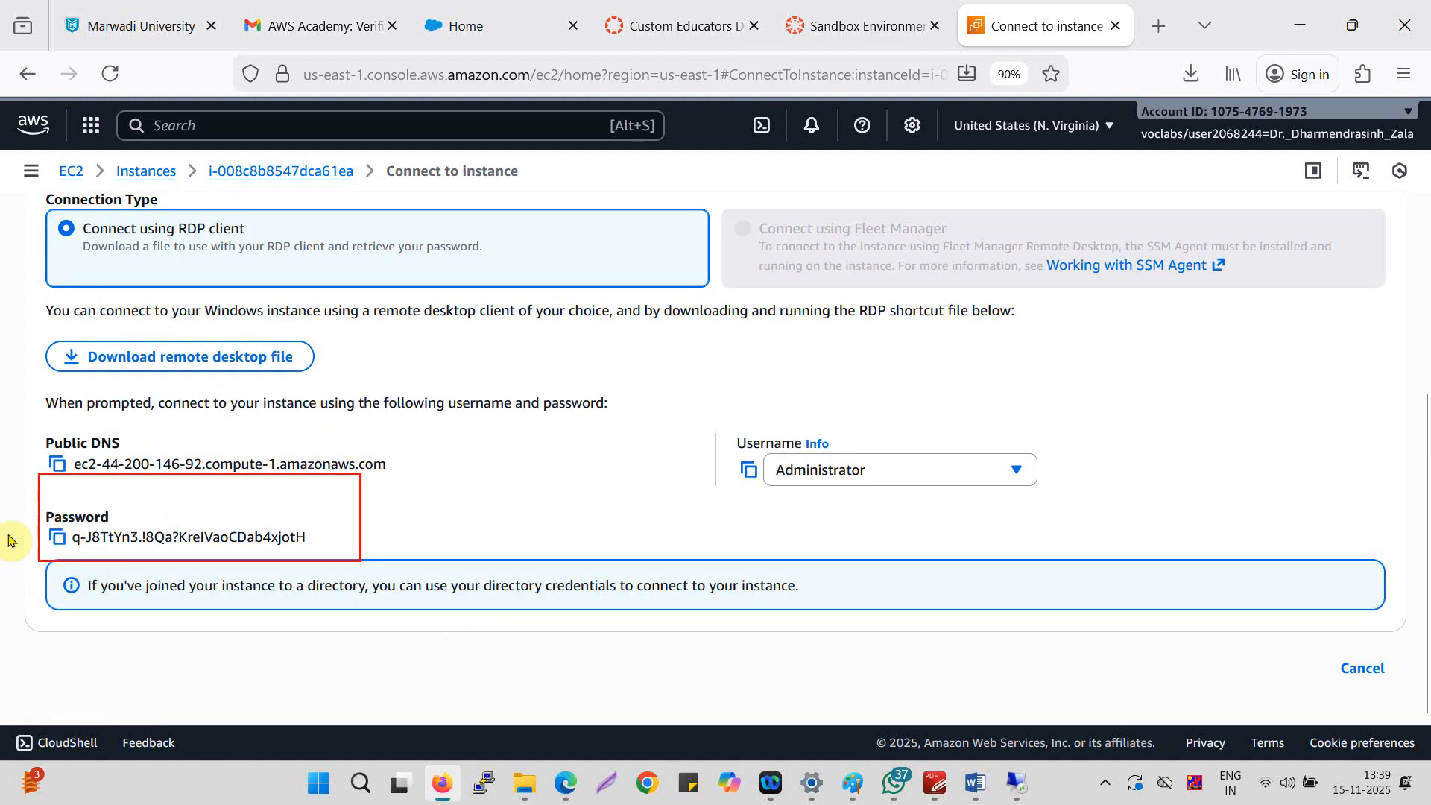
click(55, 539)
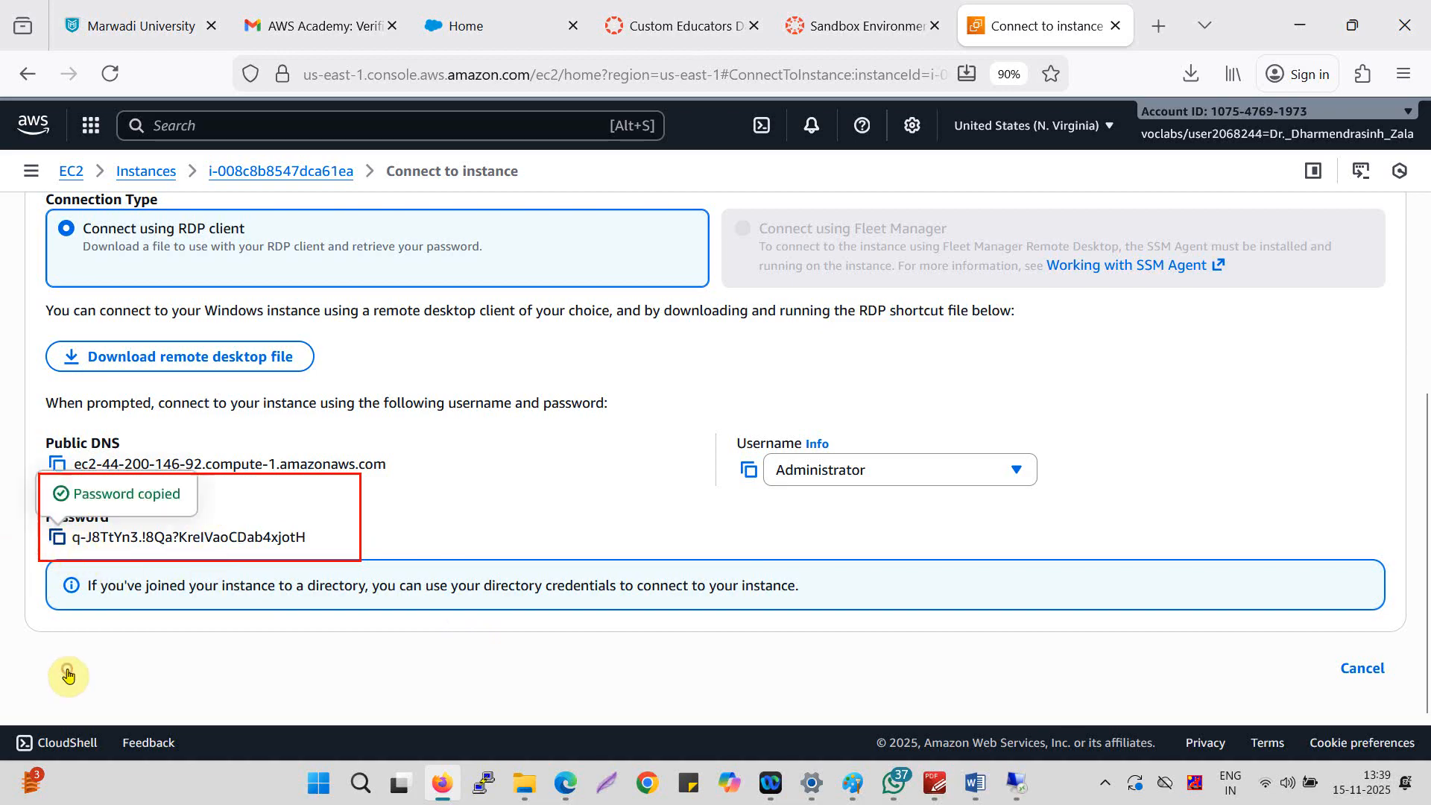
Paste the administrator password into the remote desktop credentials prompt and connect despite the certificate errors.
click(1018, 781)
key(ctrl+v)
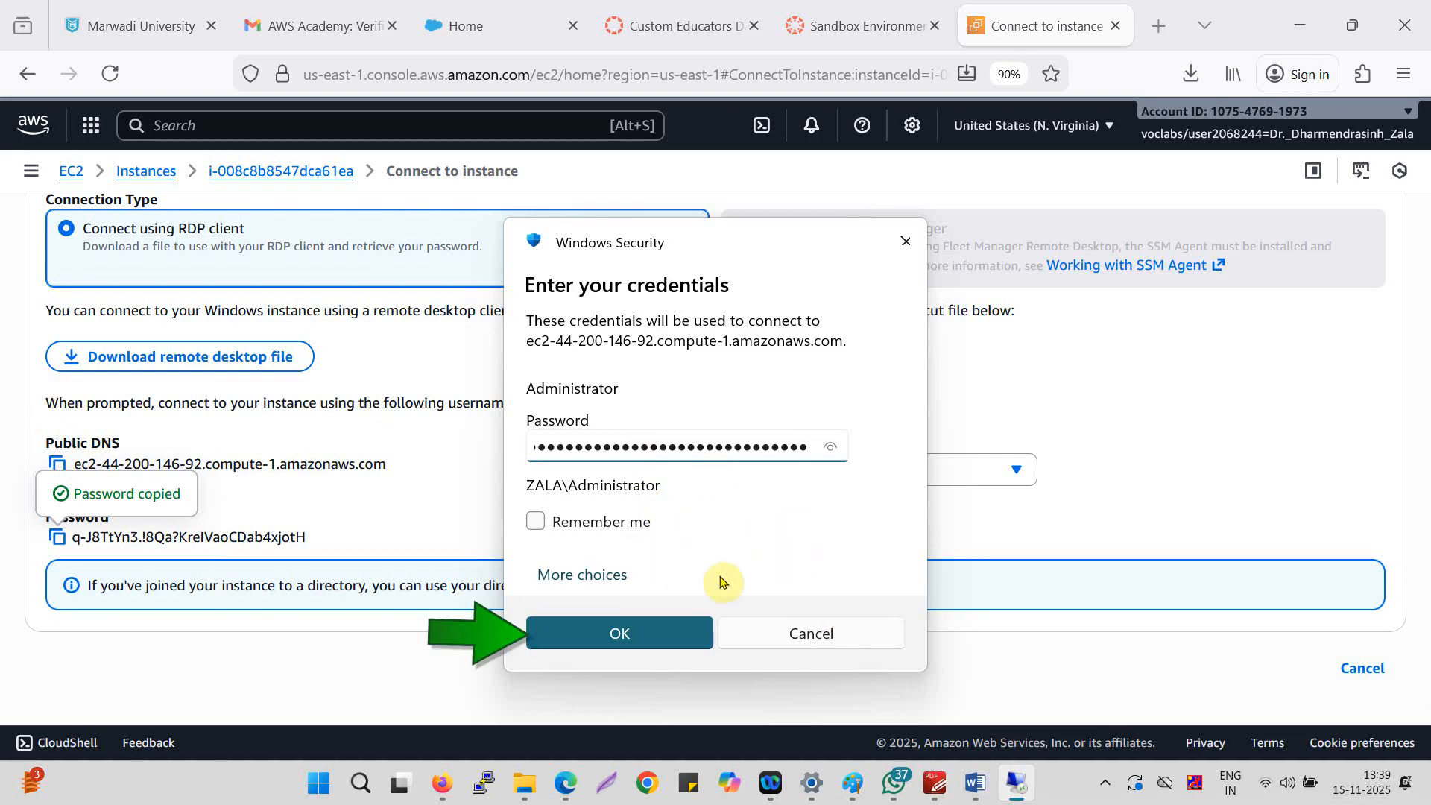
click(620, 633)
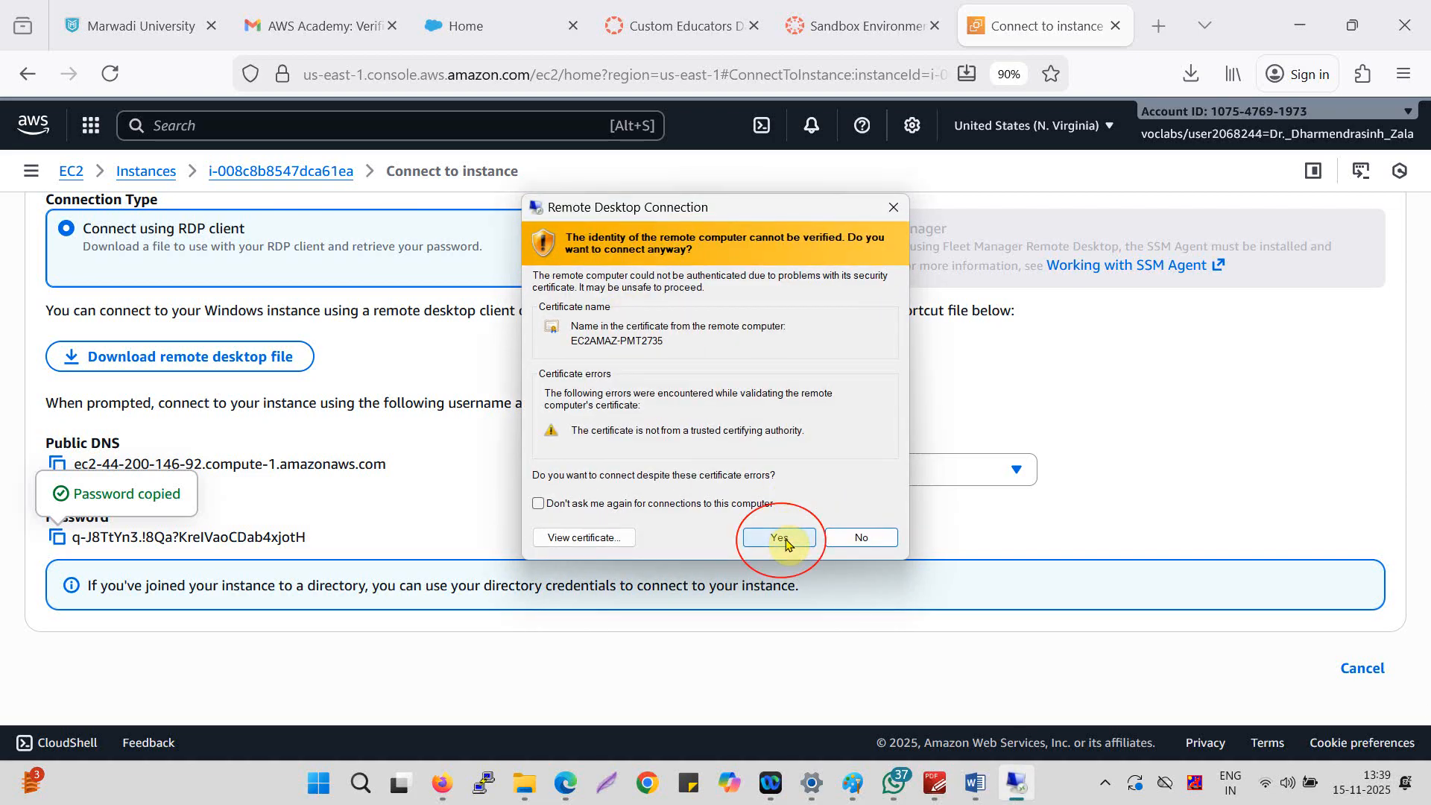
key(Return)
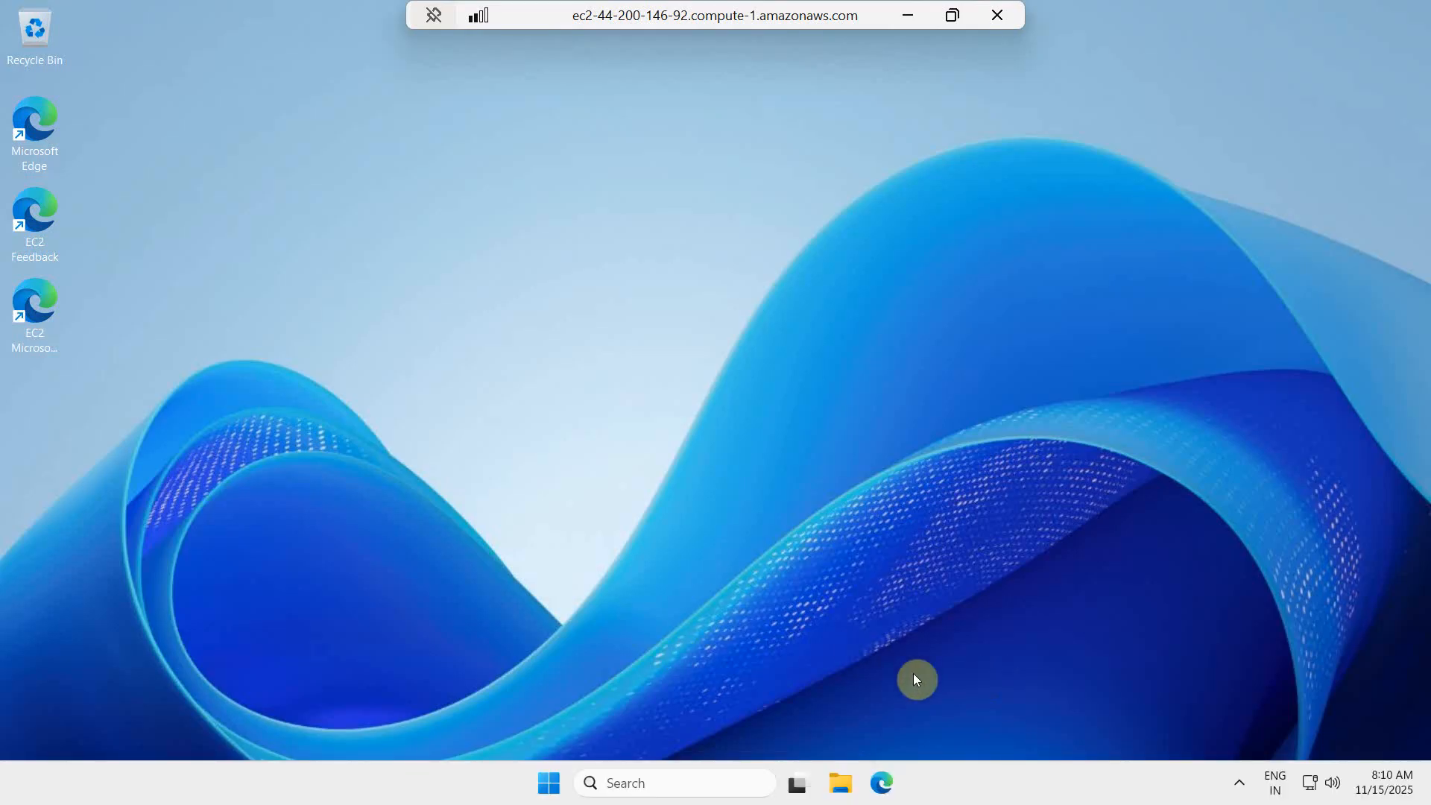
Open Settings on the remote Windows server and examine the System overview and the storage details.
click(552, 789)
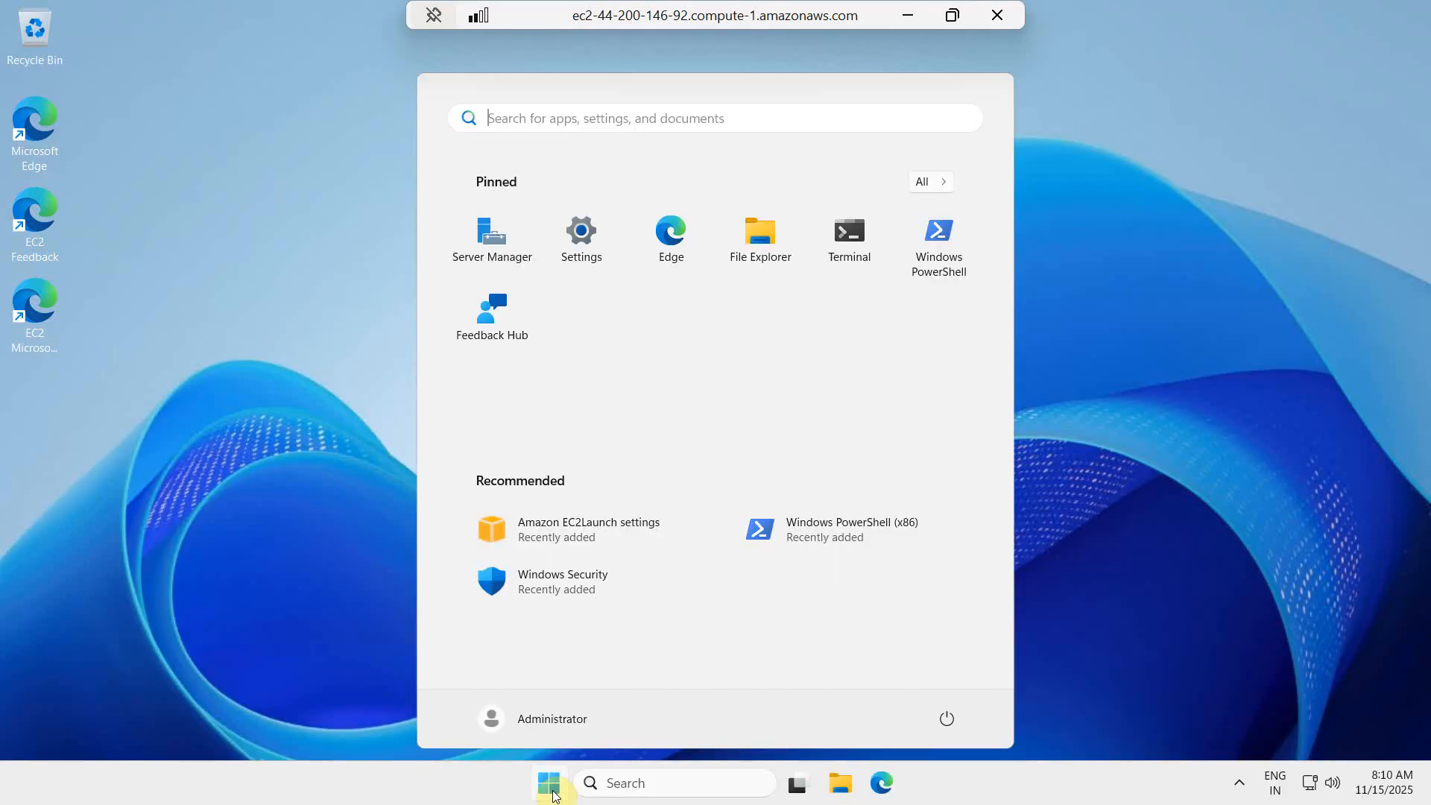
click(579, 231)
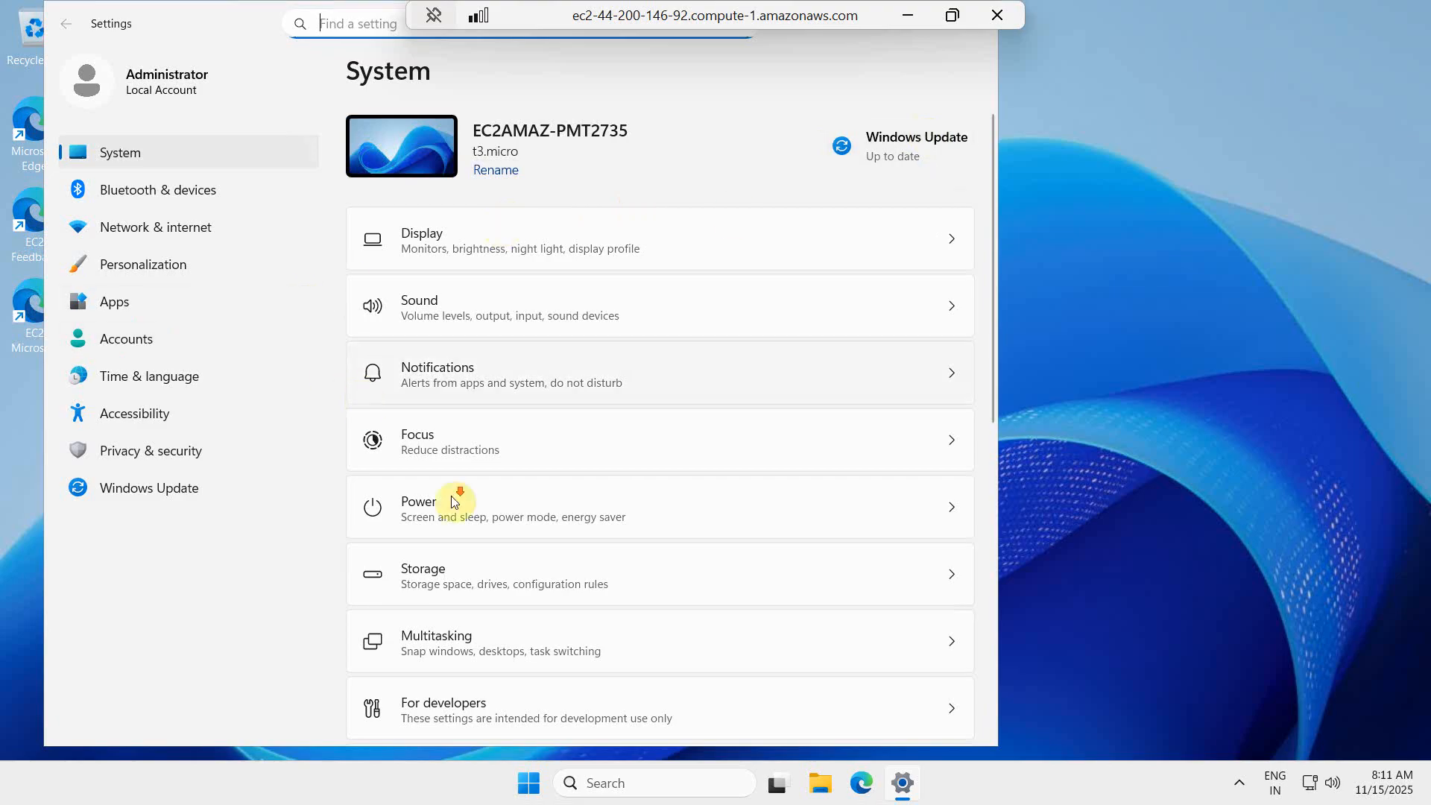
scroll(477, 470, down, 5)
scroll(462, 522, up, 5)
click(446, 576)
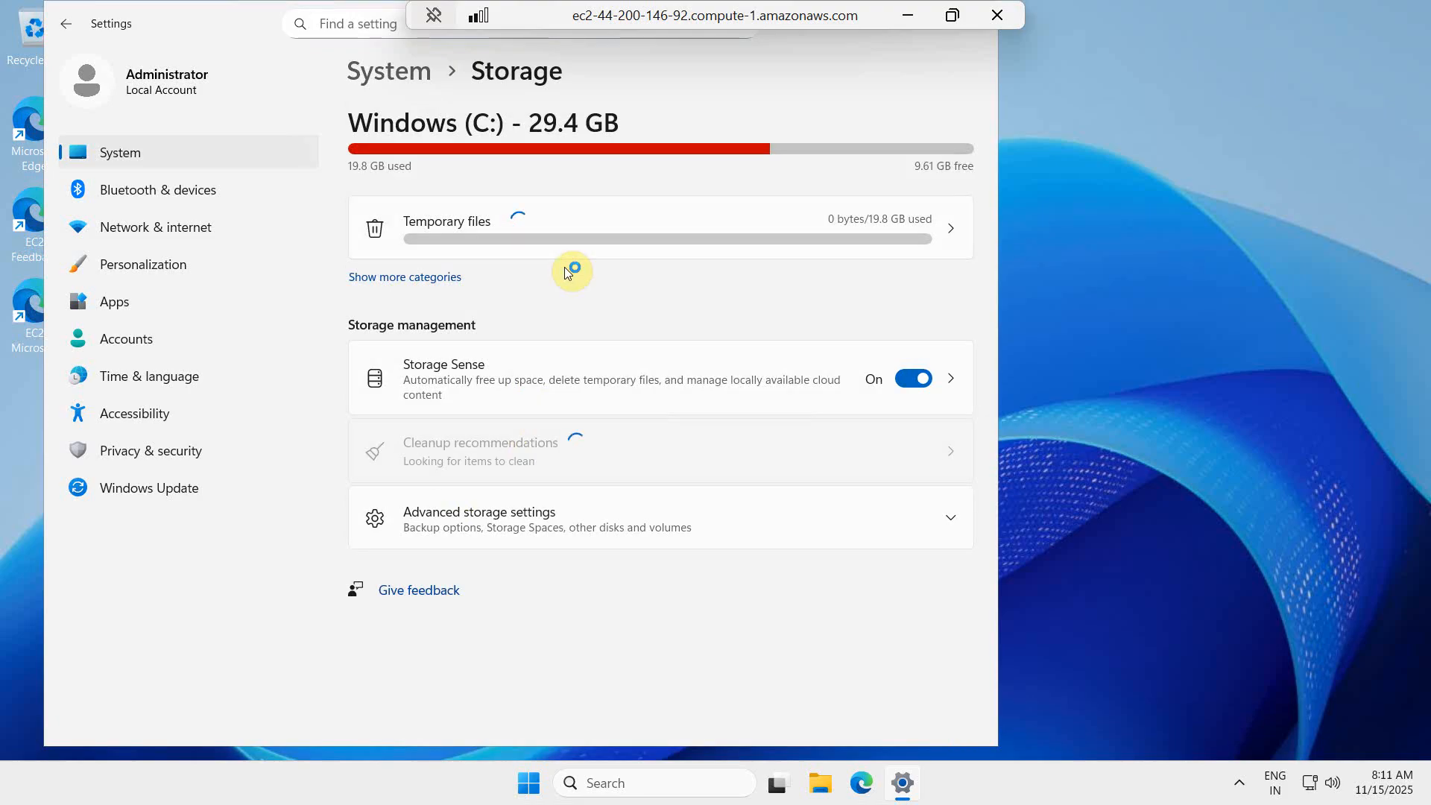
Examine the Ethernet connection's details in the Network & internet settings, and close Settings.
click(204, 226)
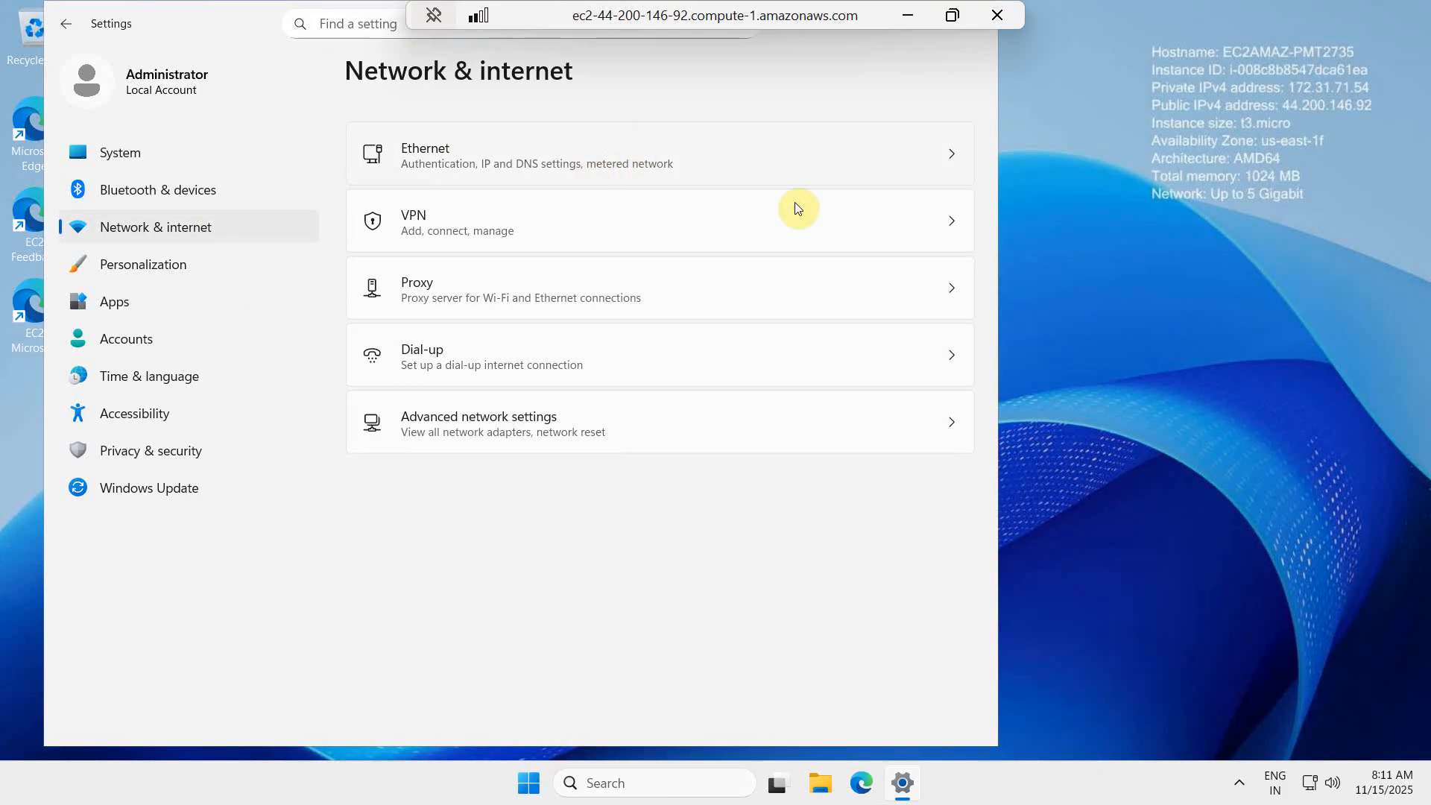
scroll(814, 535, down, 5)
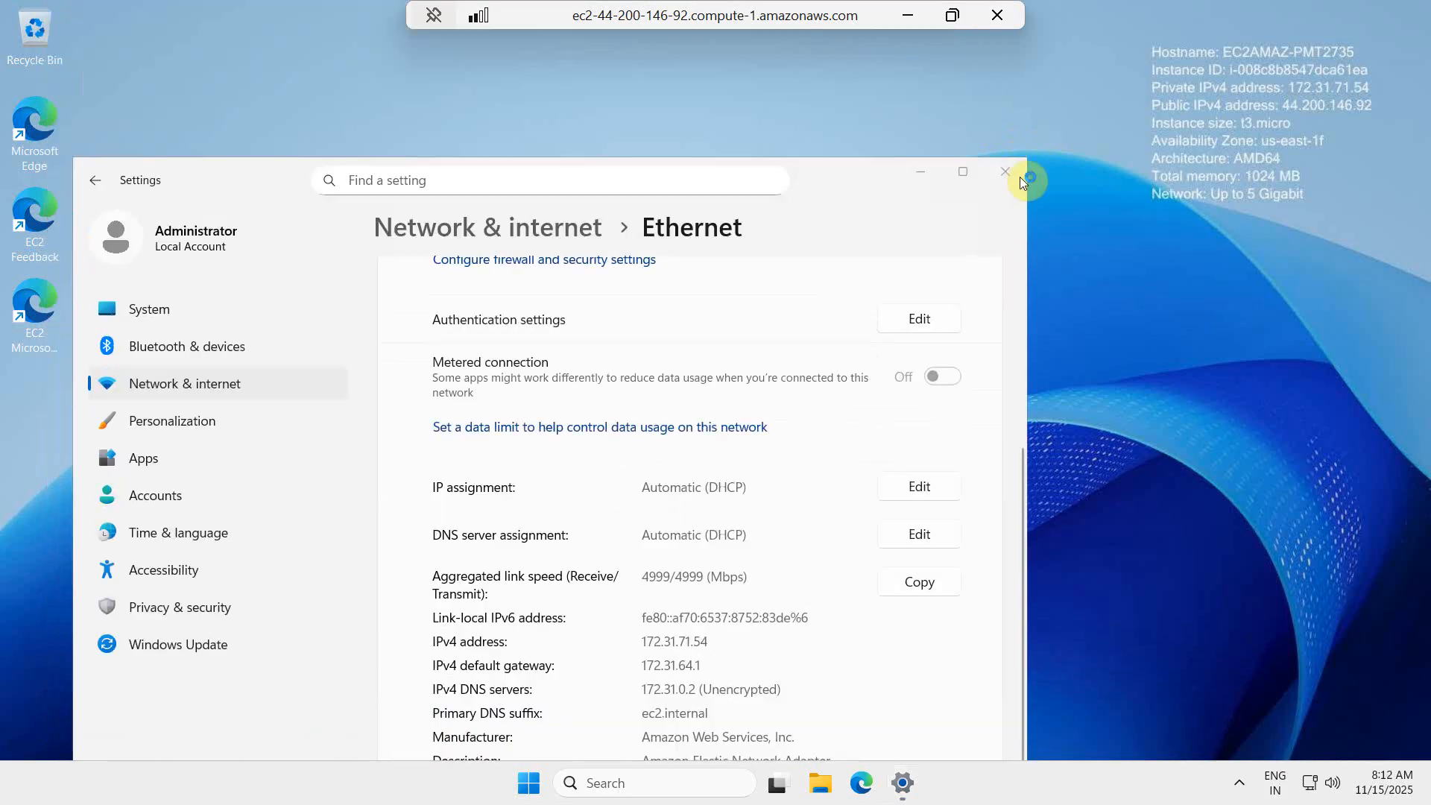
click(1012, 169)
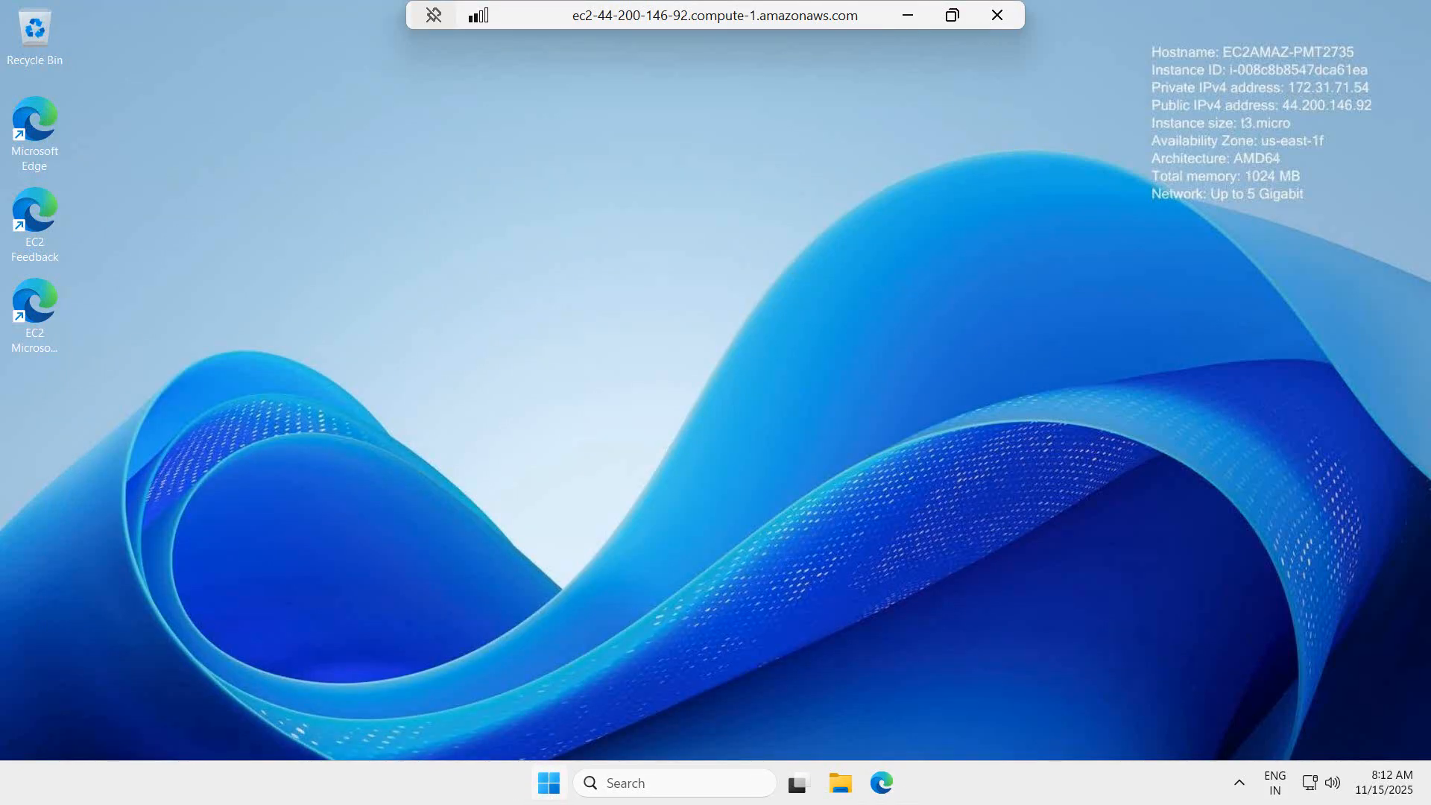
Shut down the remote Windows server from within the remote desktop session.
key(super)
click(947, 718)
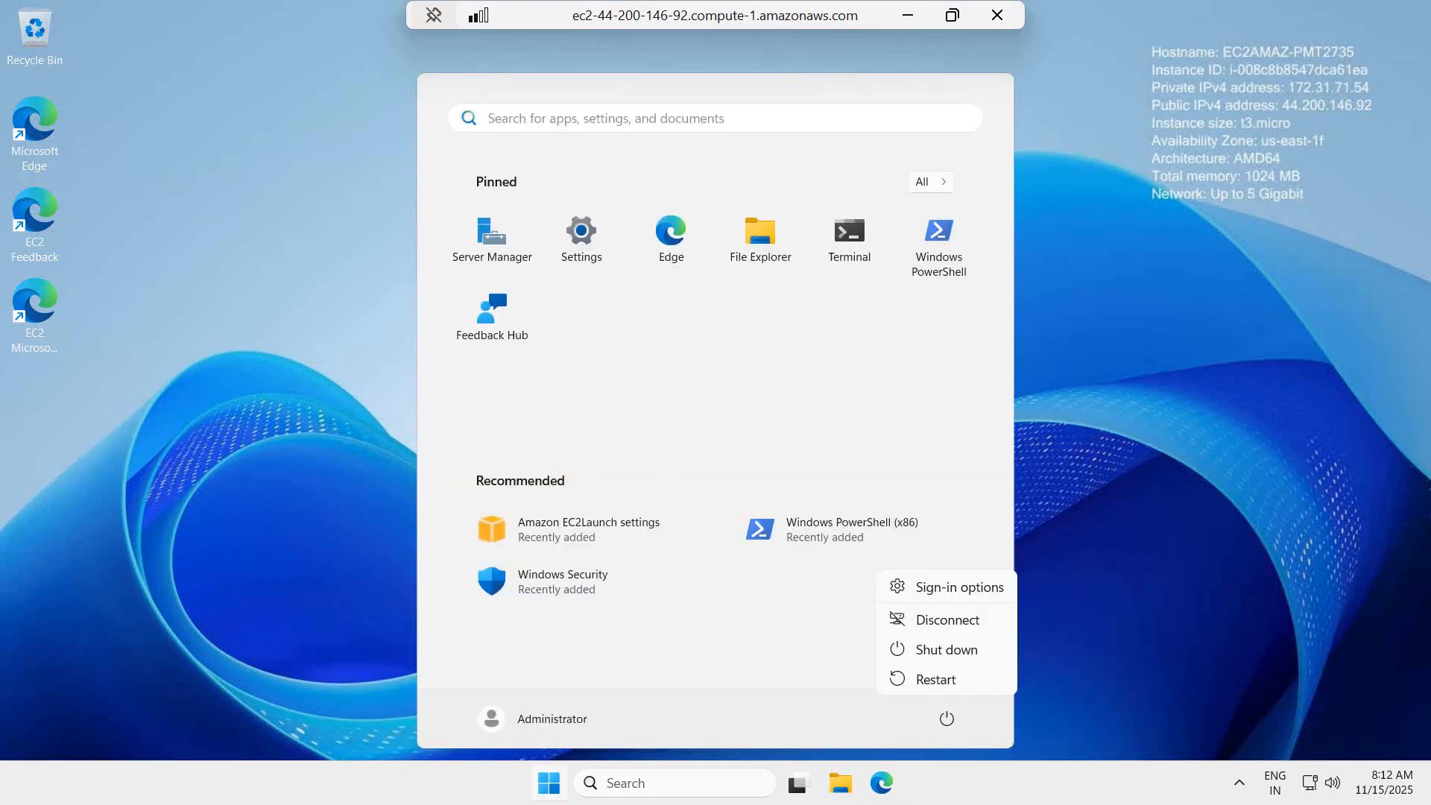
click(958, 651)
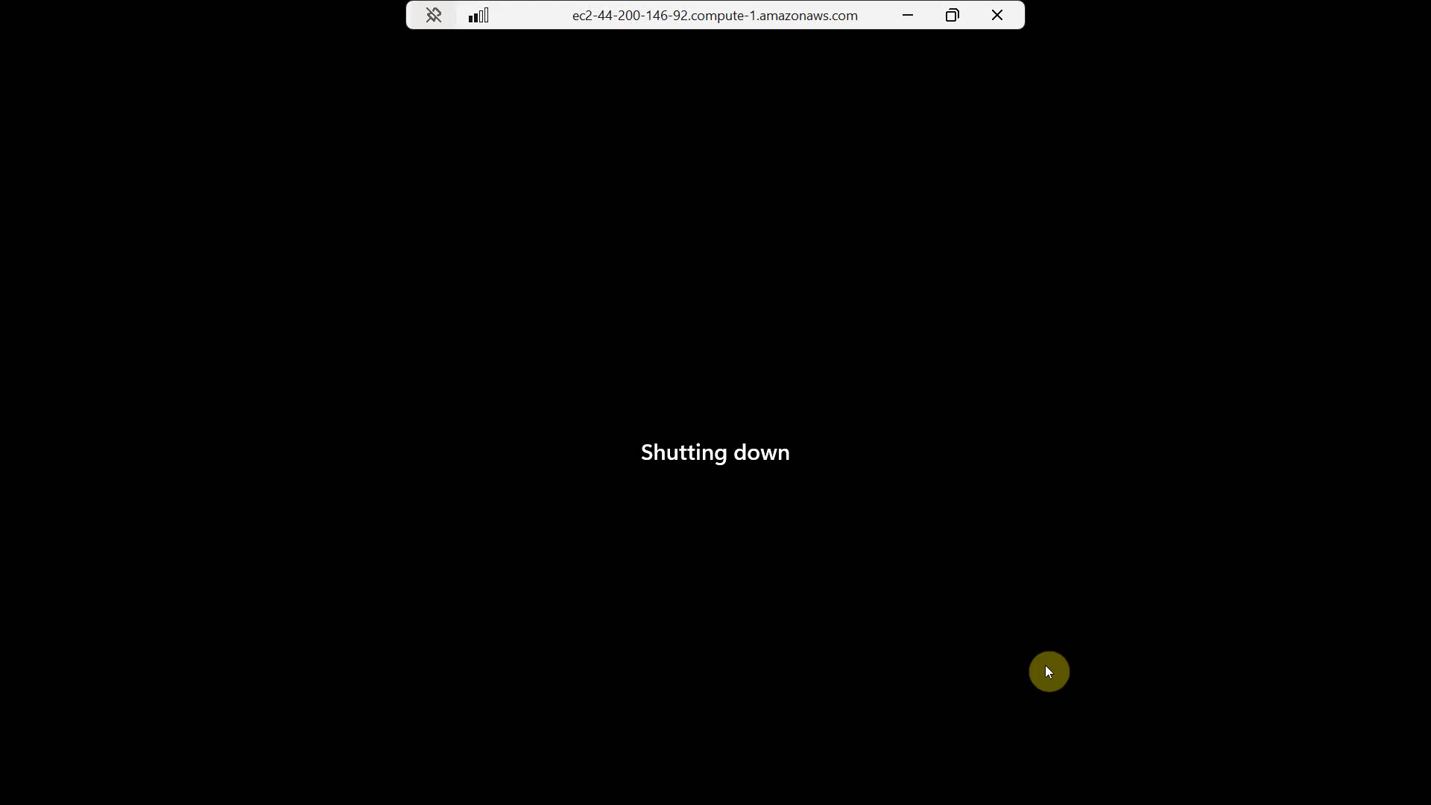
Return to the EC2 Instances list and terminate the dd_windows instance with Skip OS shutdown left disabled.
scroll(826, 377, up, 4)
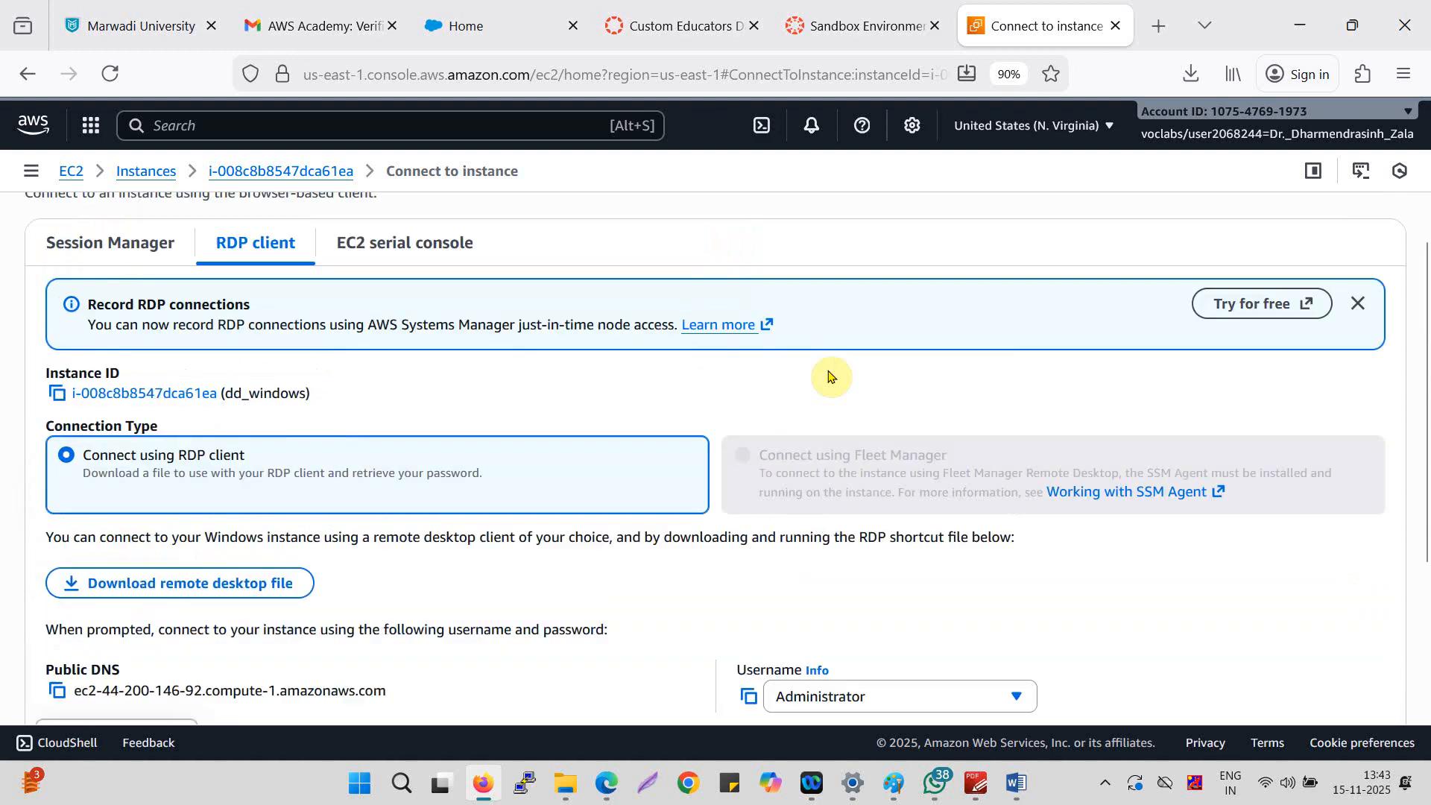
click(146, 170)
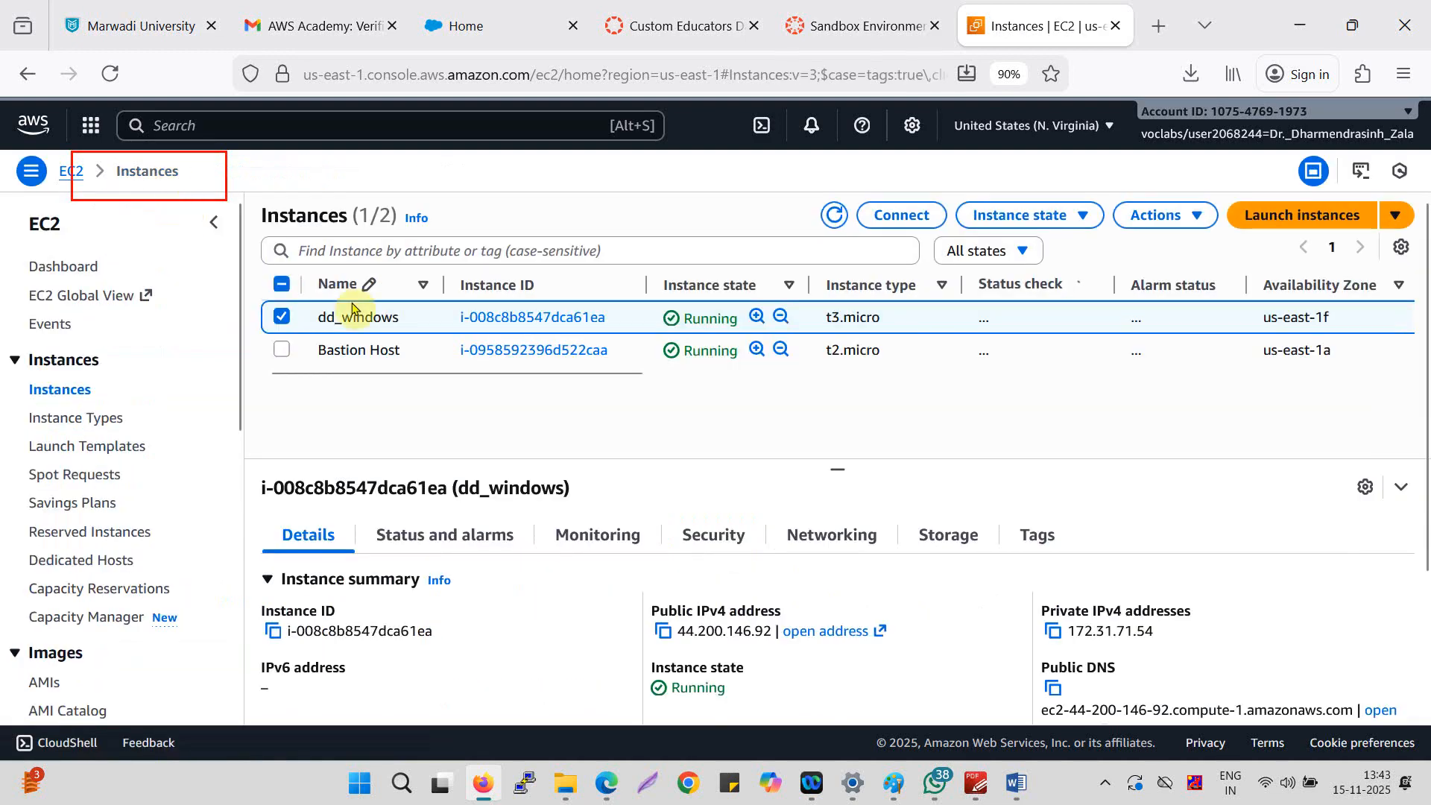
click(282, 317)
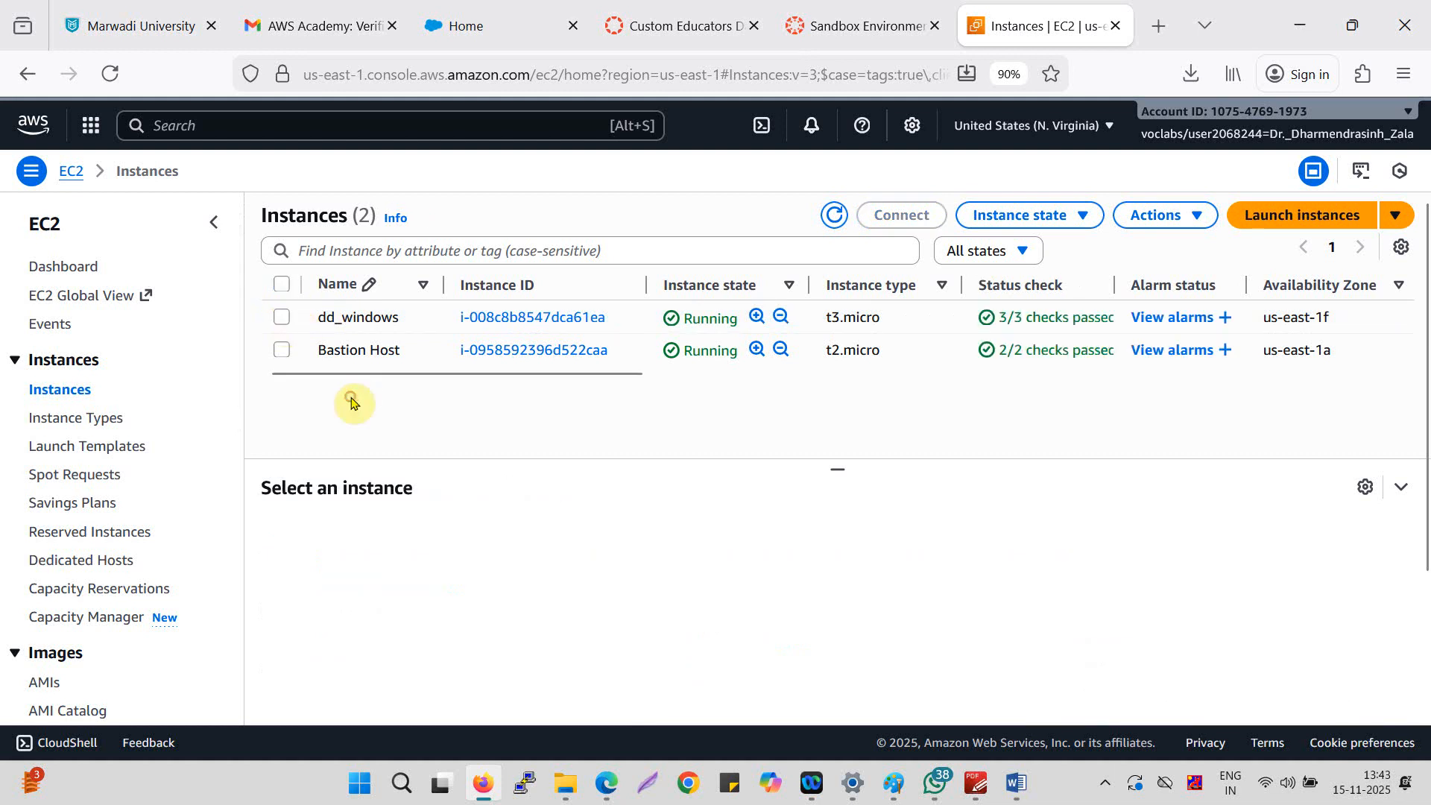
click(282, 317)
click(1083, 216)
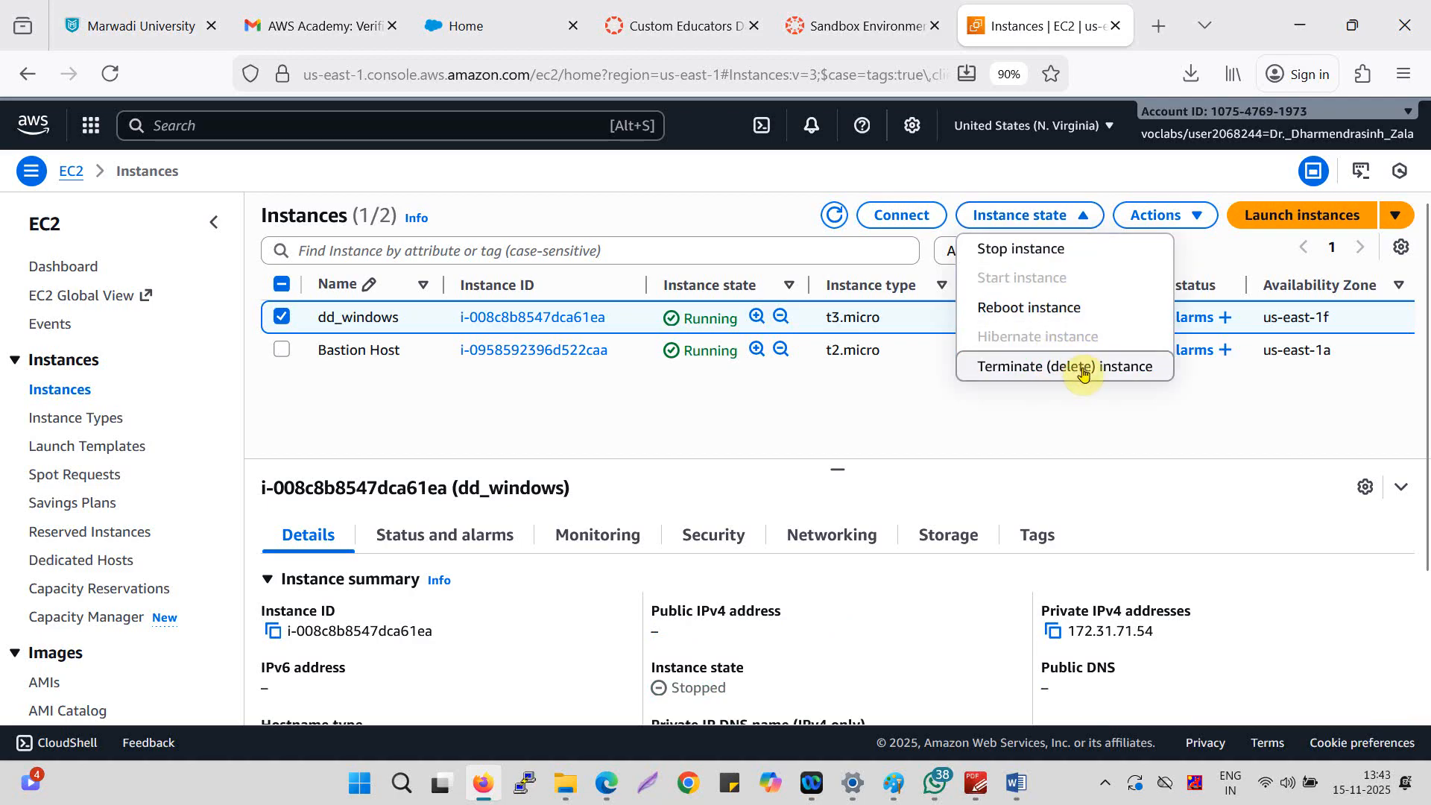
key(Return)
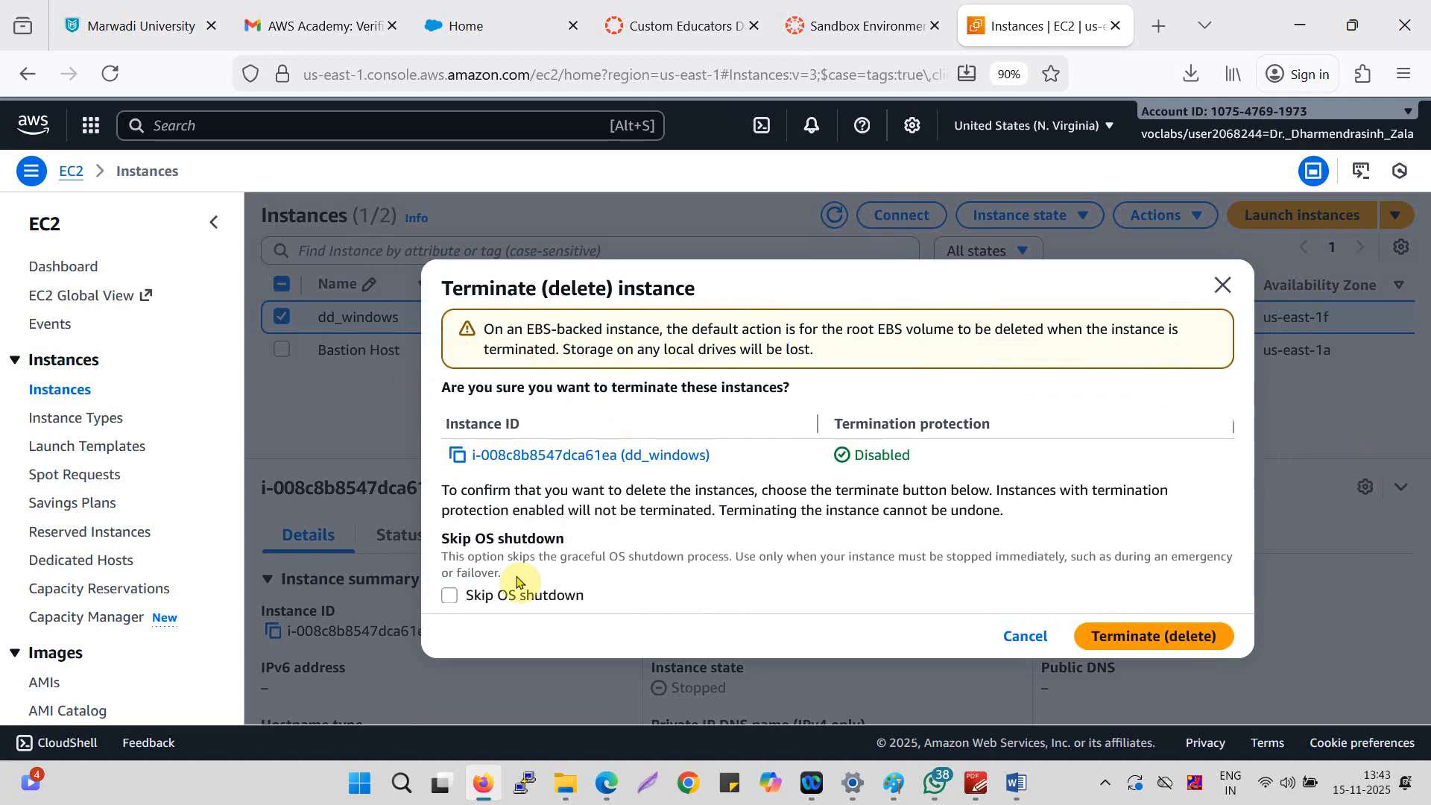
click(492, 594)
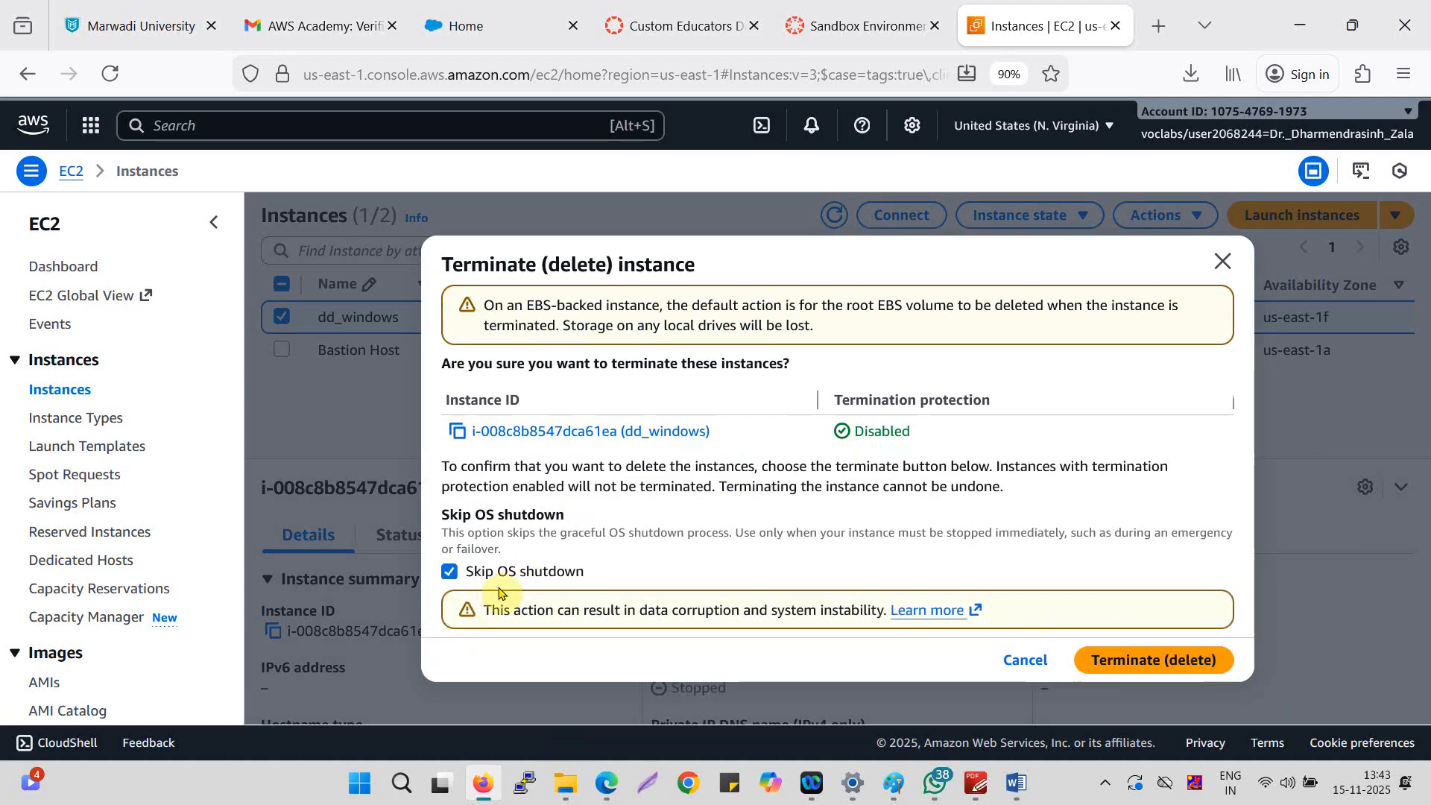
click(450, 572)
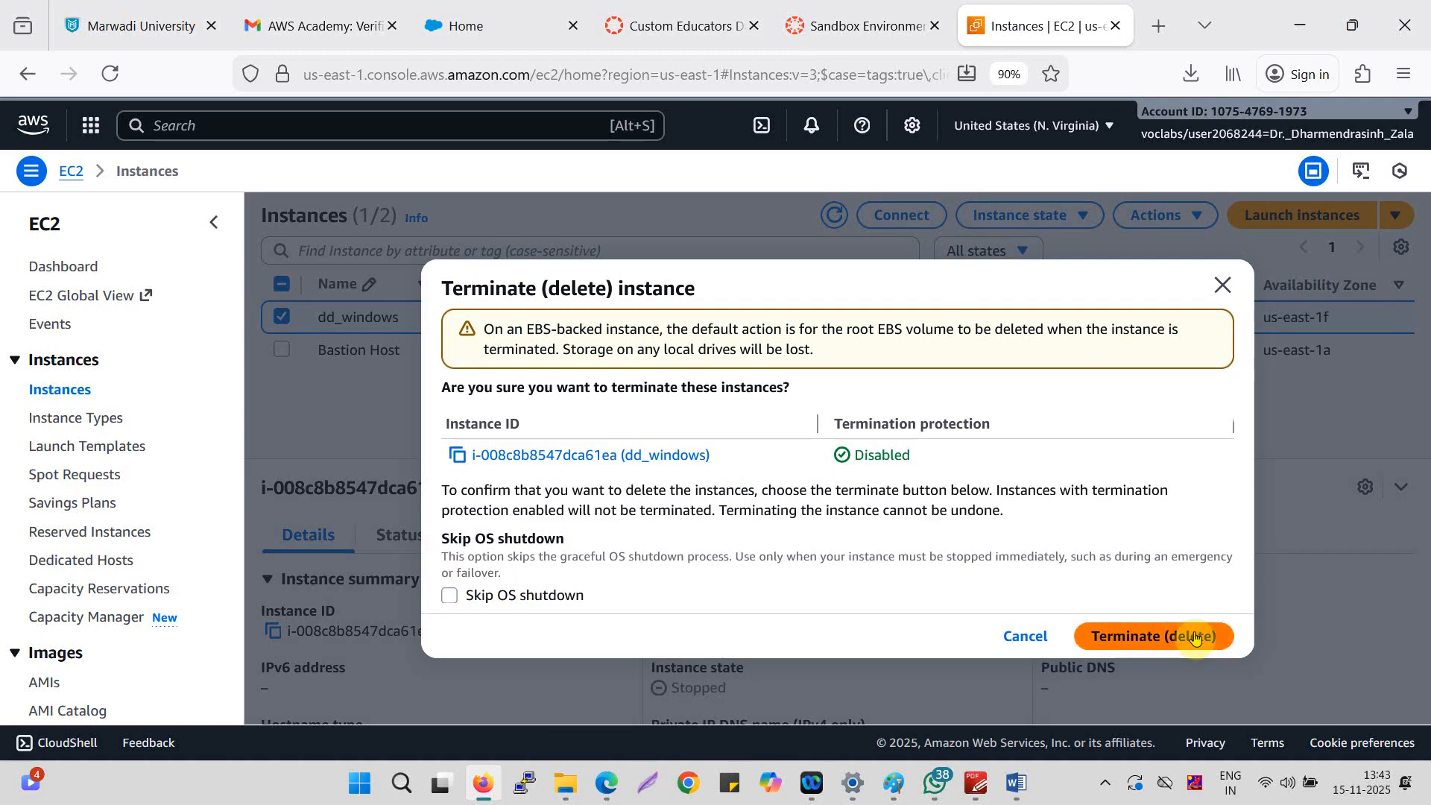
click(1153, 636)
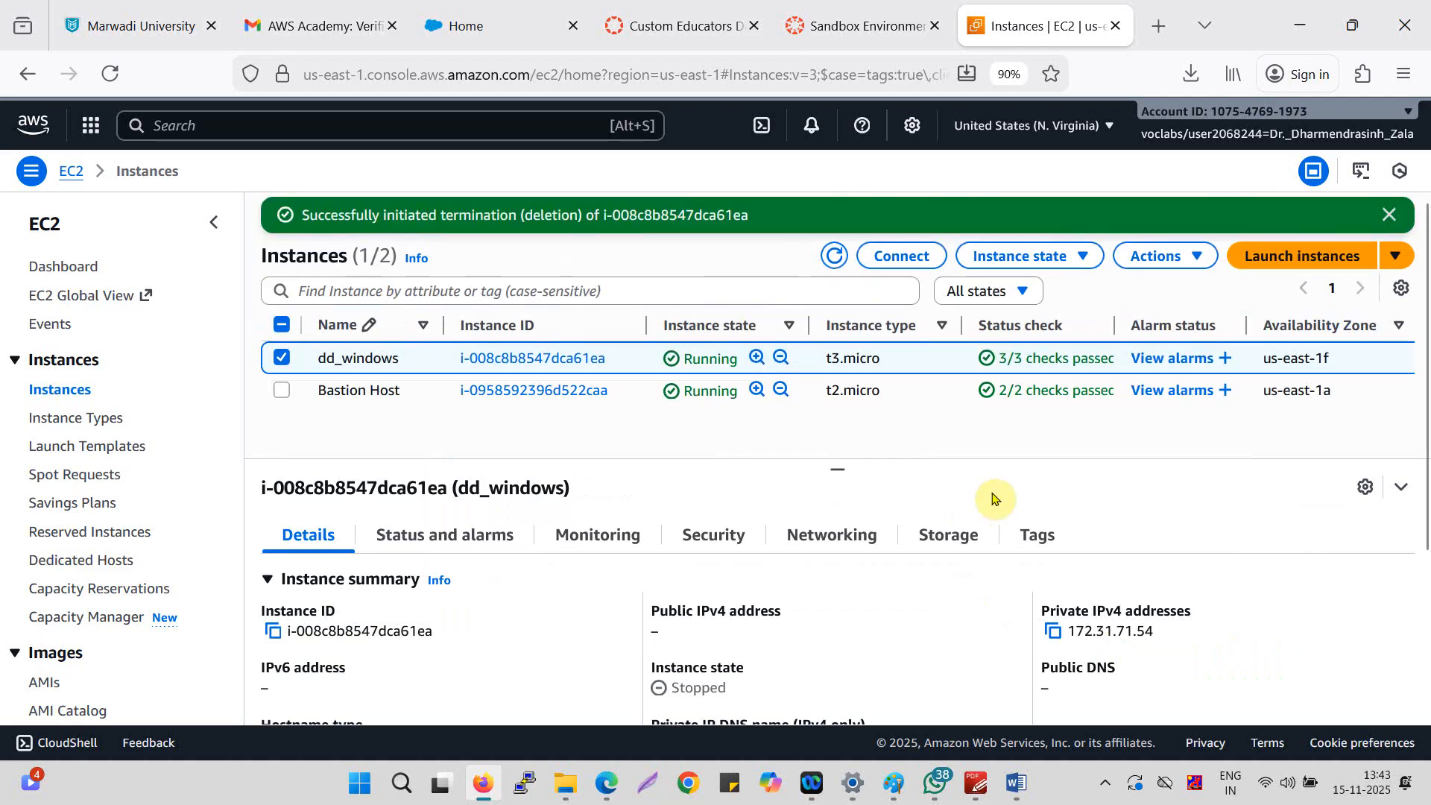